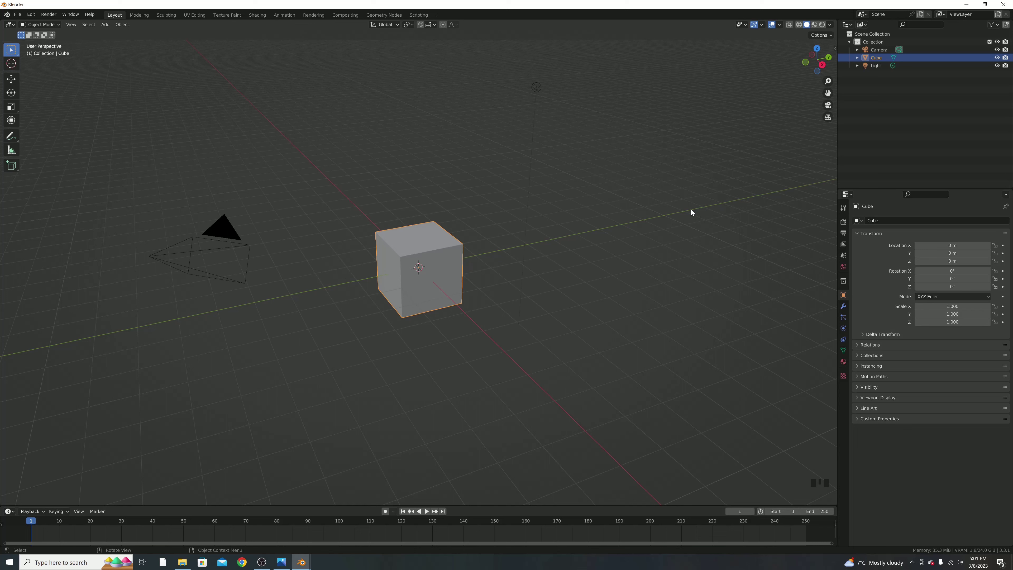
Step: Delete the default Camera and Light, leaving only the Cube selected
left_click(216, 226)
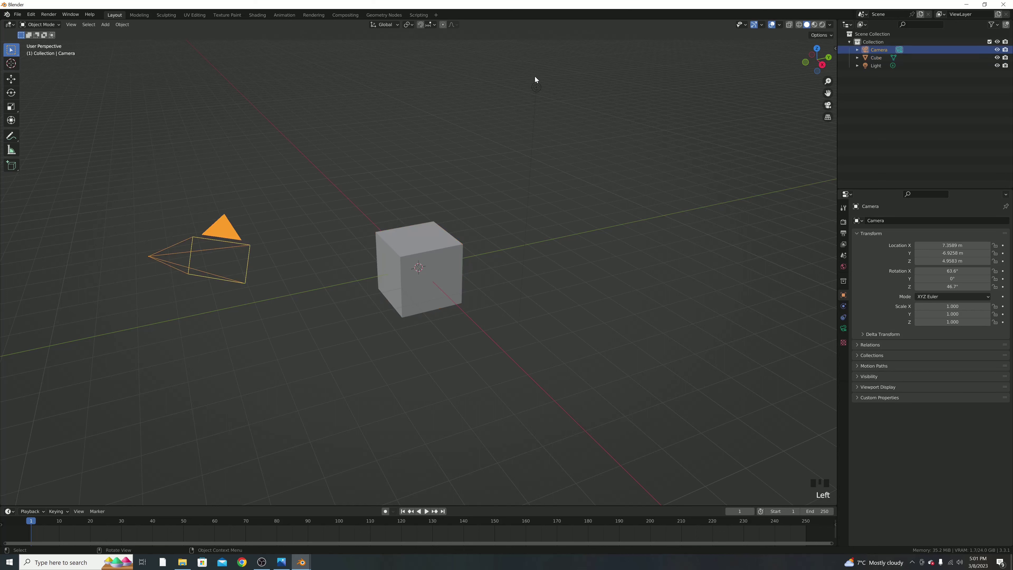
left_click(536, 90, "shift")
right_click(550, 308)
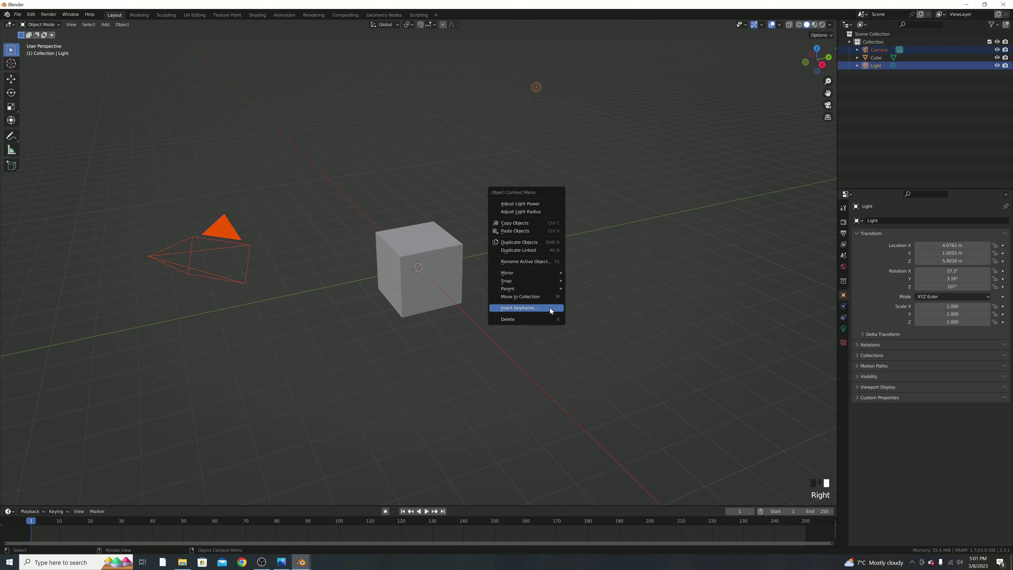
left_click(543, 318)
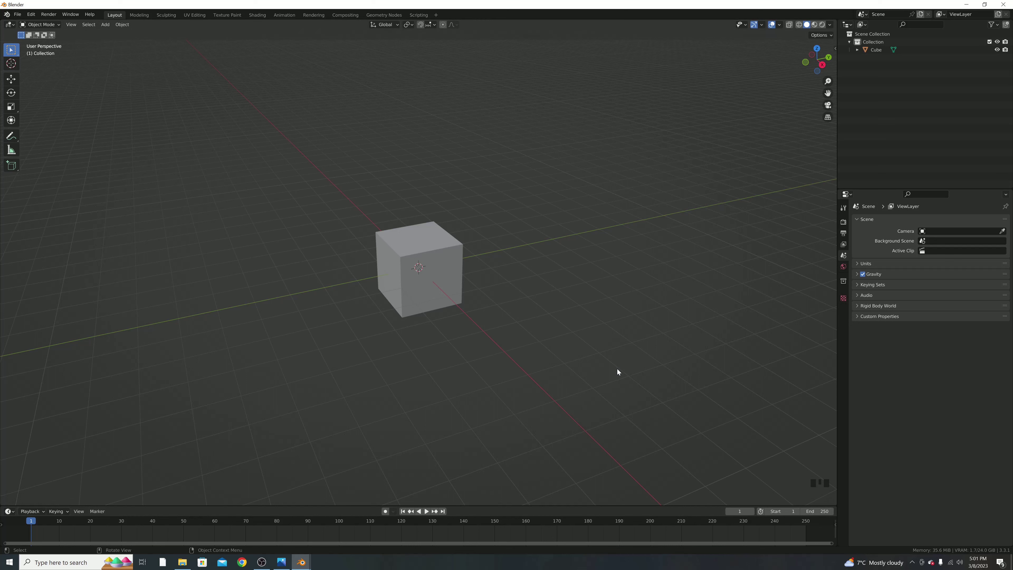
left_click(790, 438)
key("shift+a")
Step: Give the cube a Physics > Ocean modifier and zoom out to see the waves
left_click(443, 248)
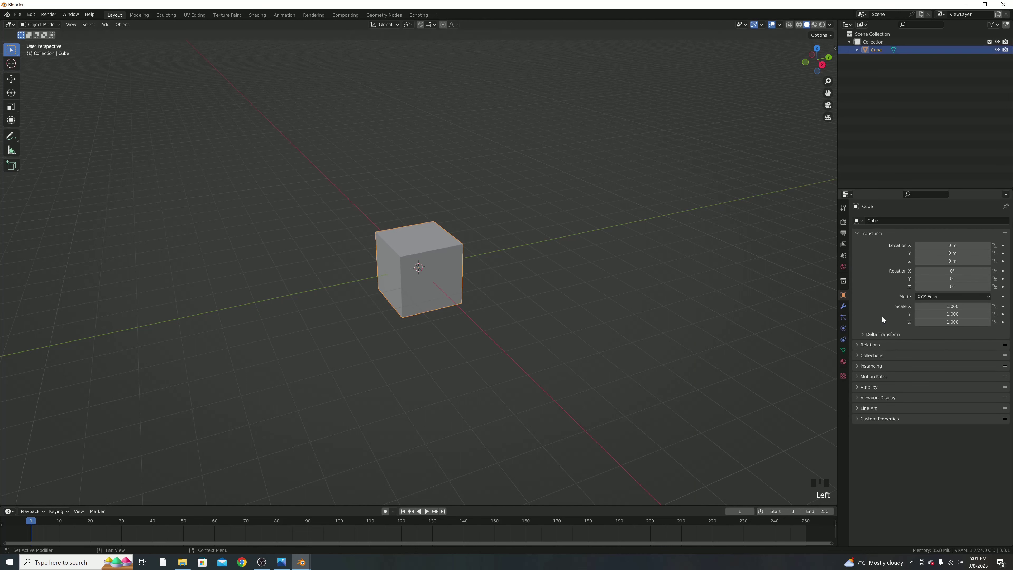
left_click(843, 306)
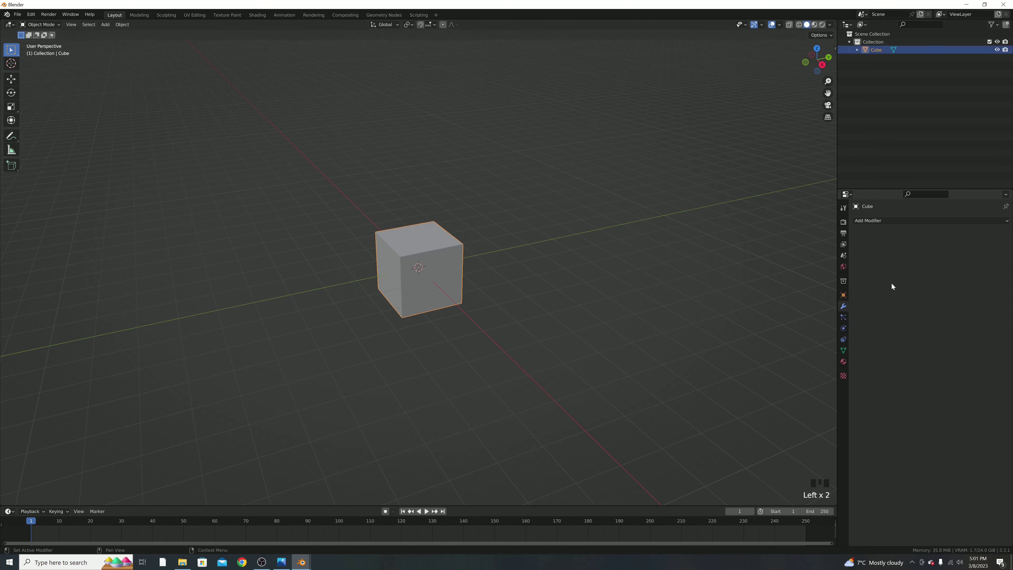
left_click(916, 223)
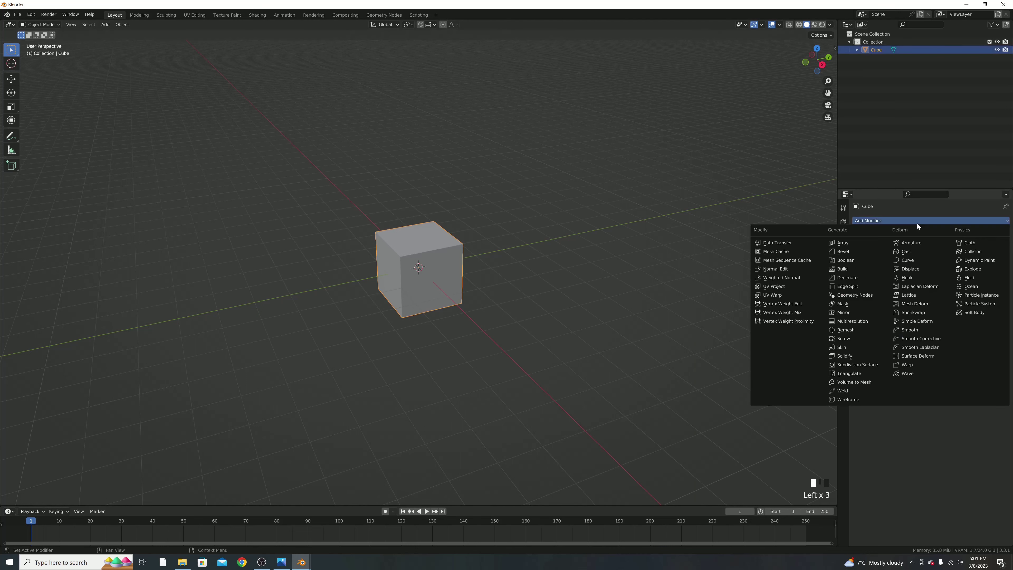
left_click(976, 286)
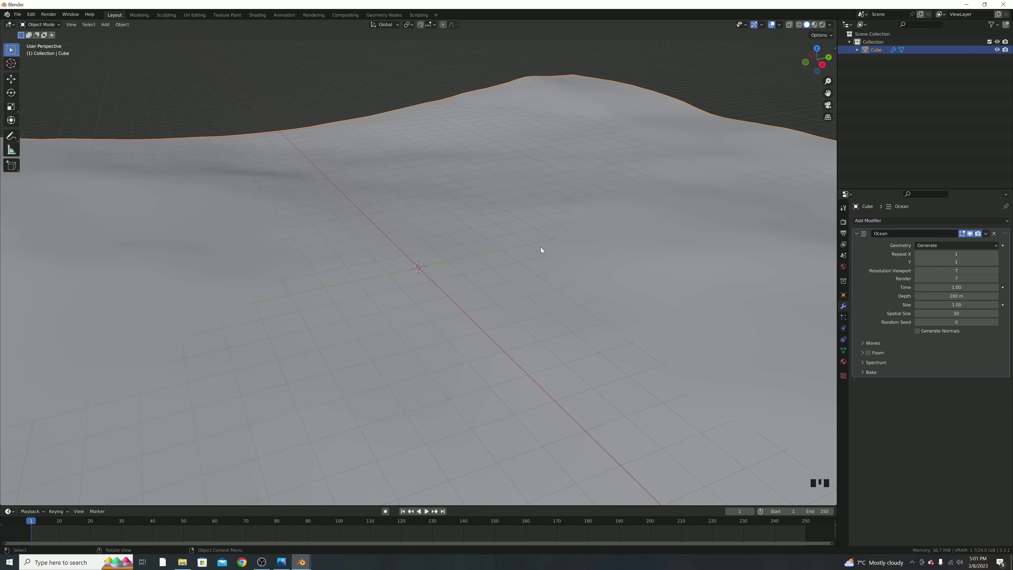
scroll(564, 239, "down", 10)
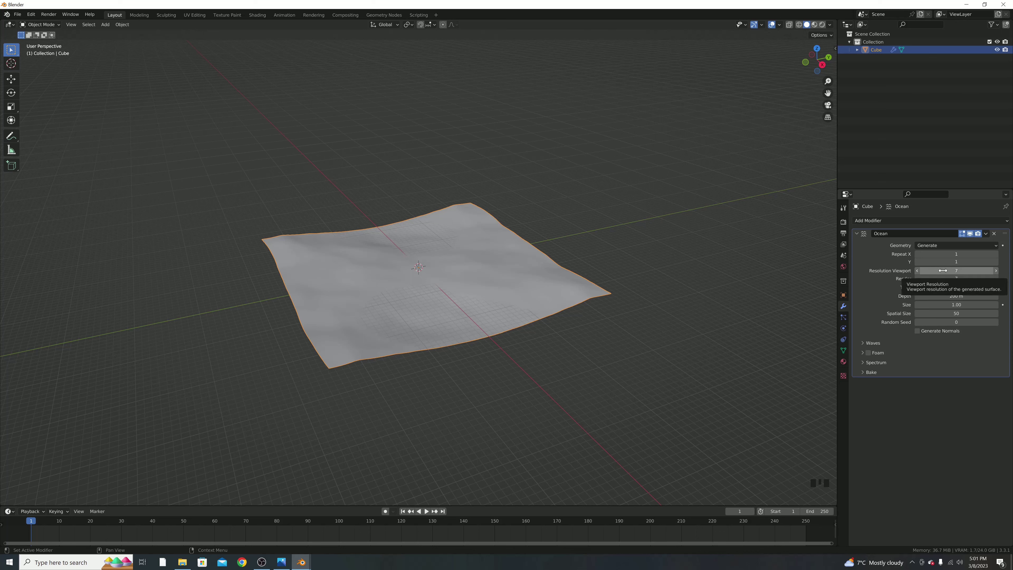
Step: Set Ocean resolution to 10 for viewport and 30 for render, then scrub frames to check
double_click(951, 270)
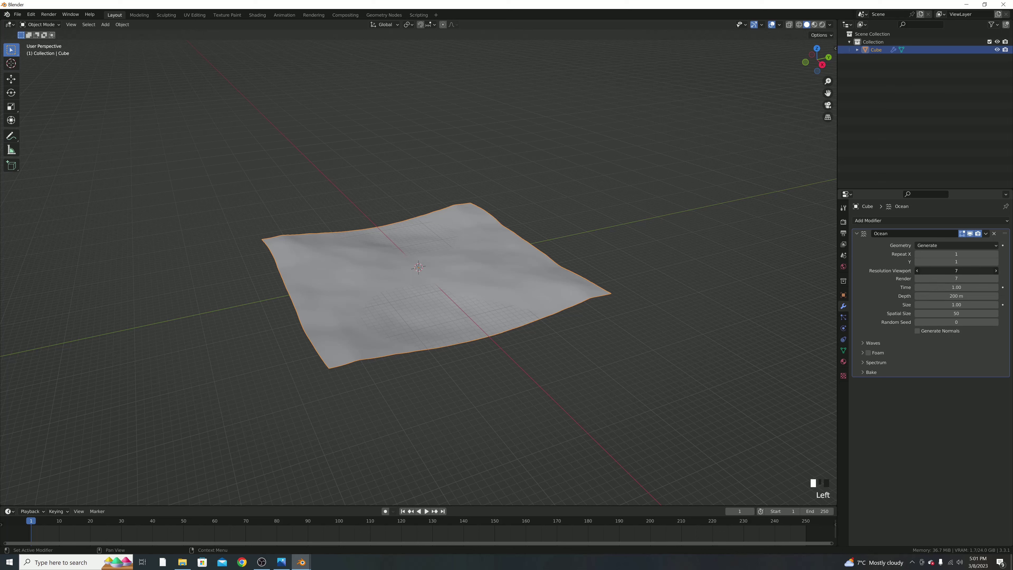
type("10")
key("Return")
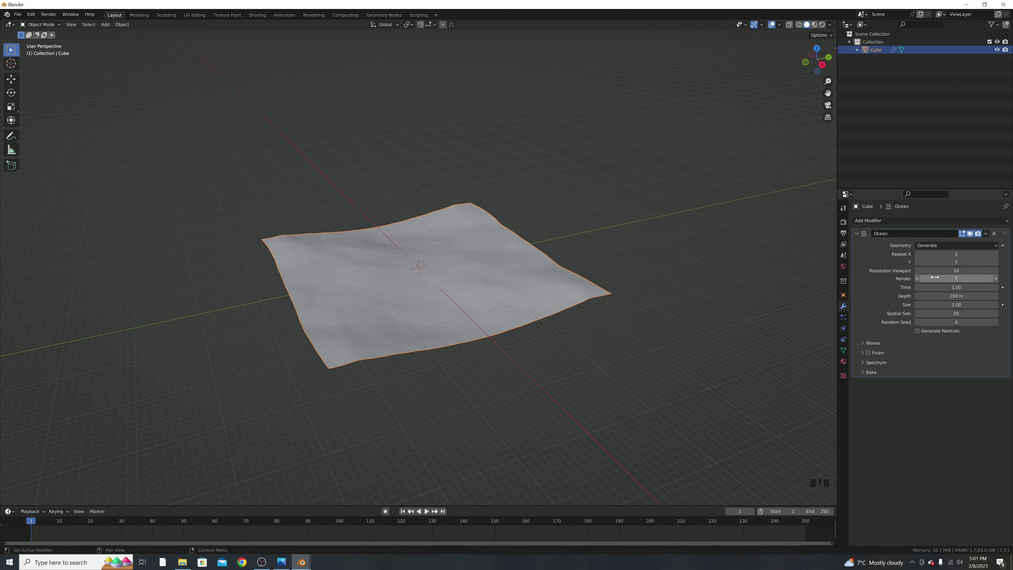
double_click(953, 278)
type("30")
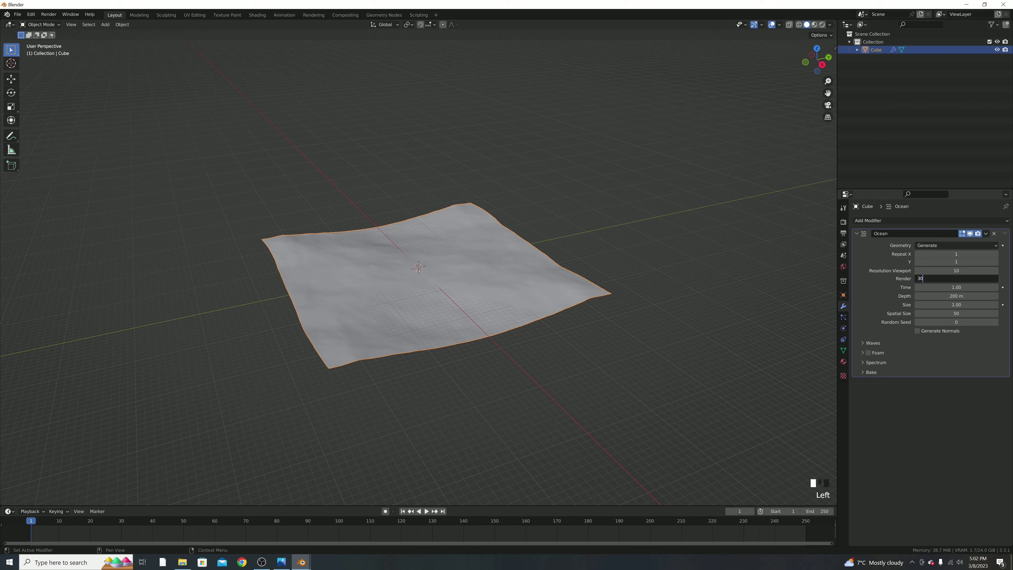
key("Return")
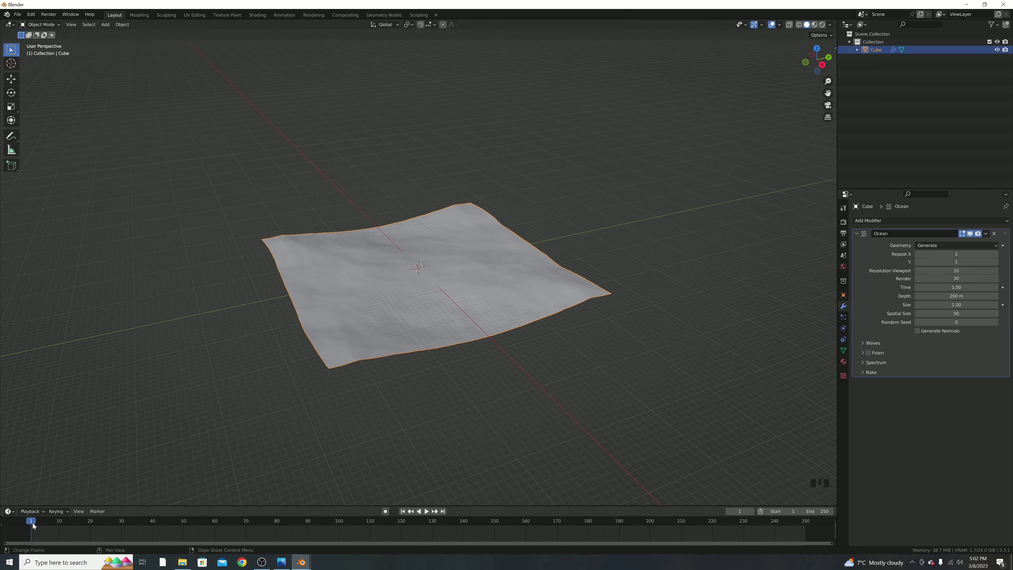
left_click_drag(35, 529, 292, 533)
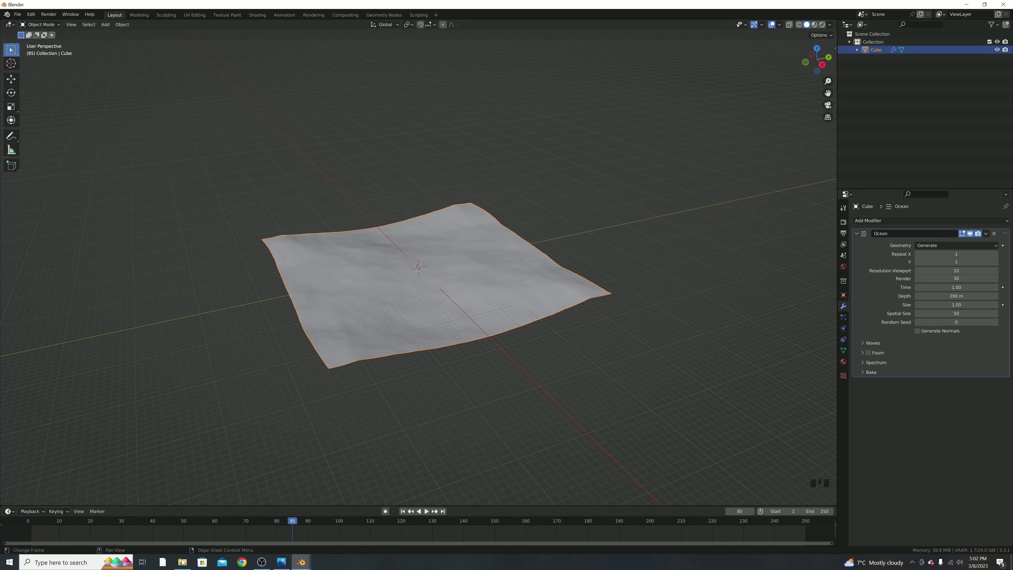
left_click_drag(277, 531, 32, 534)
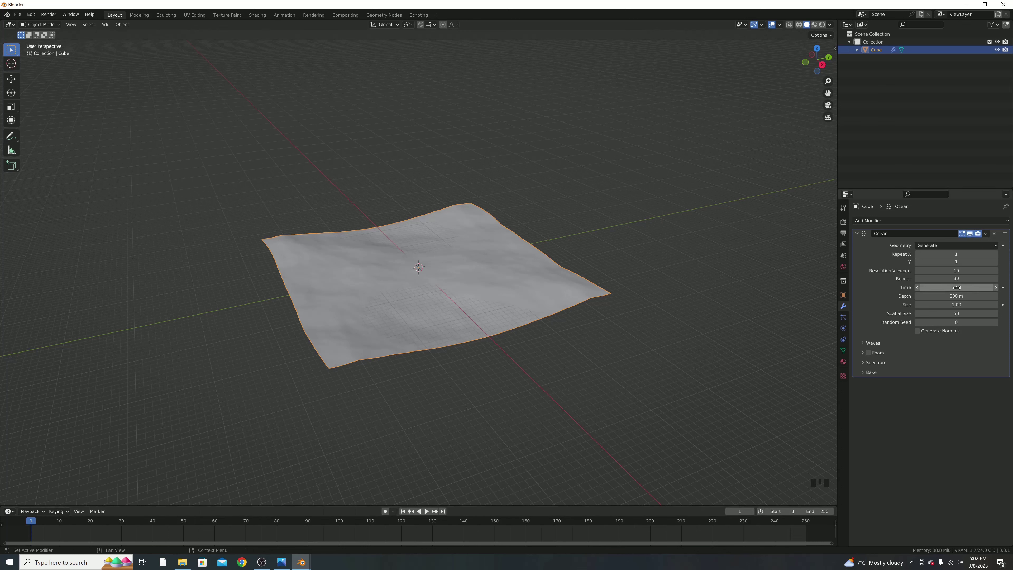
Step: Keyframe the ocean Time at 1 on frame 1 and at 11 on frame 250
left_click(1002, 287)
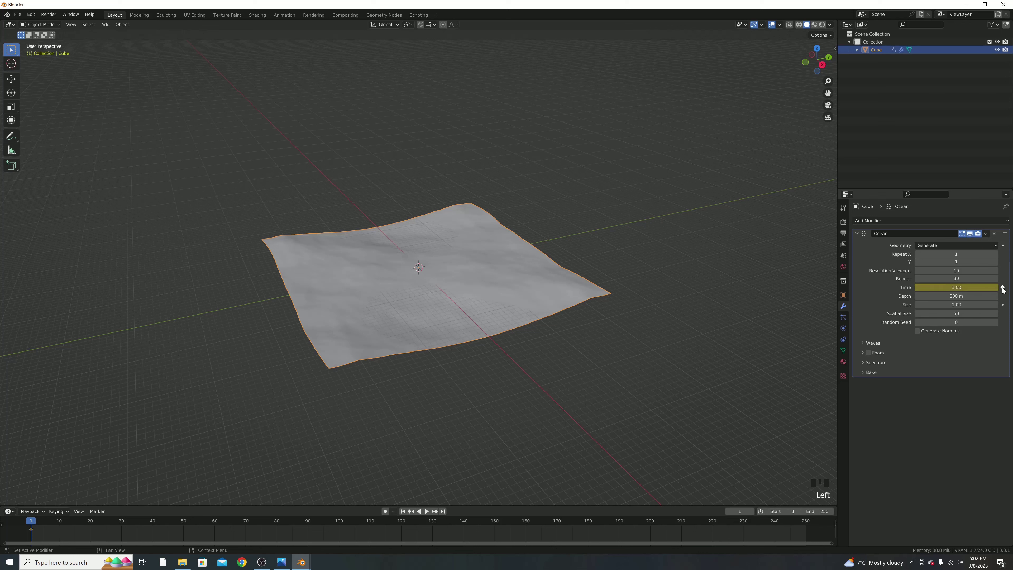
left_click(443, 512)
left_click(976, 289)
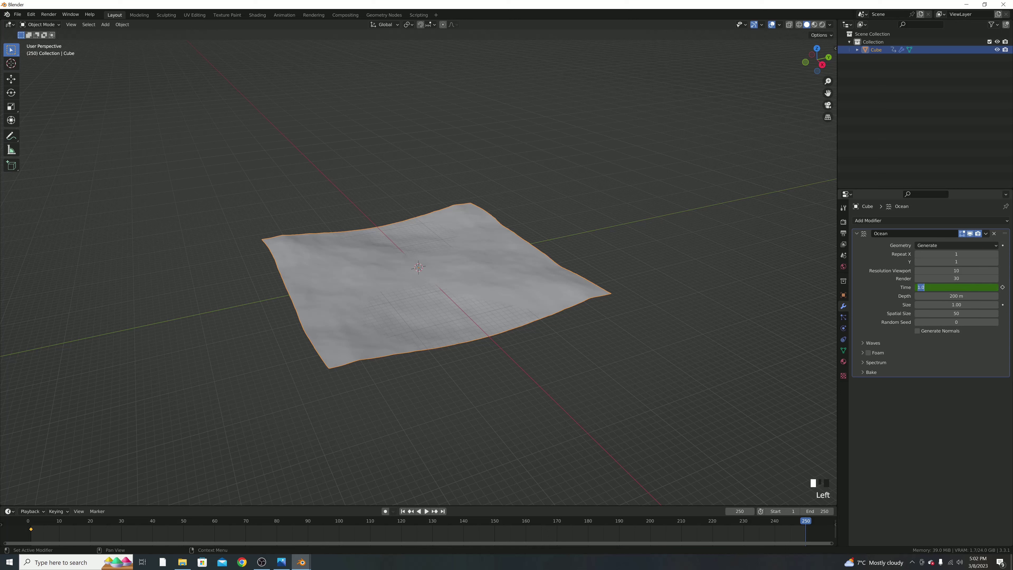
type("11")
key("Return")
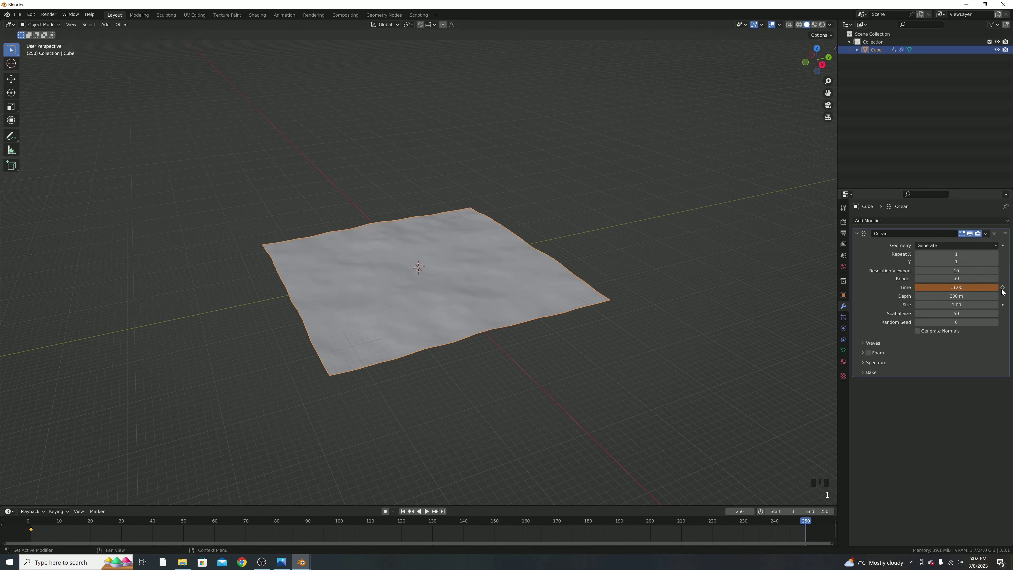
left_click(1001, 288)
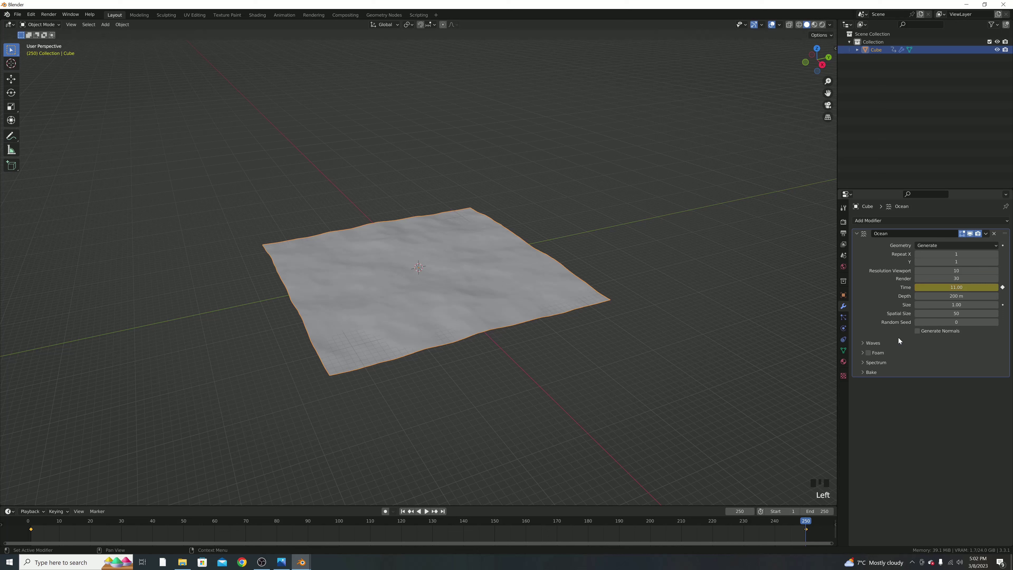
Step: Set the ocean's wave Scale to 1.5
left_click(877, 343)
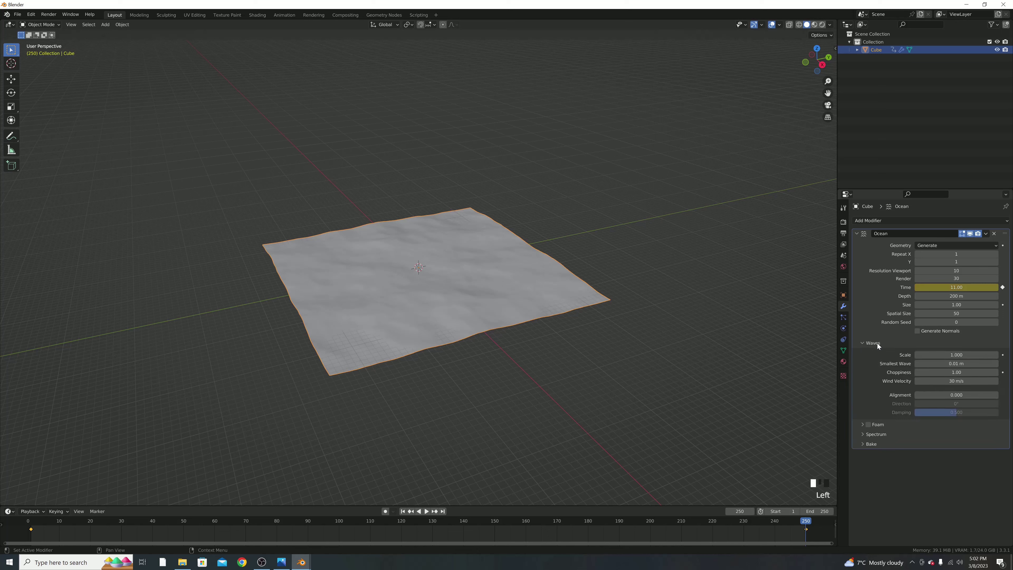
double_click(961, 354)
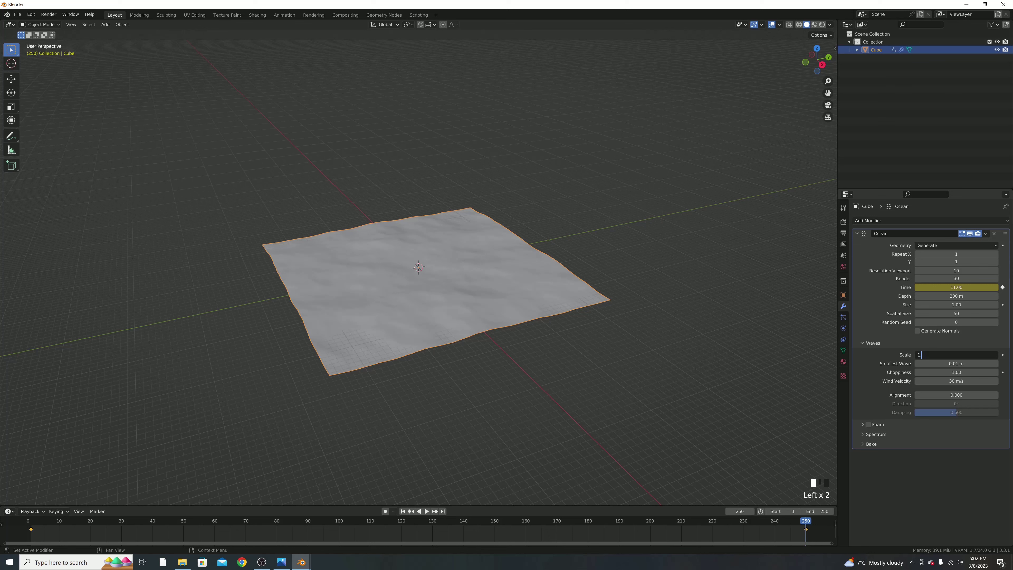
type("5")
key("Return")
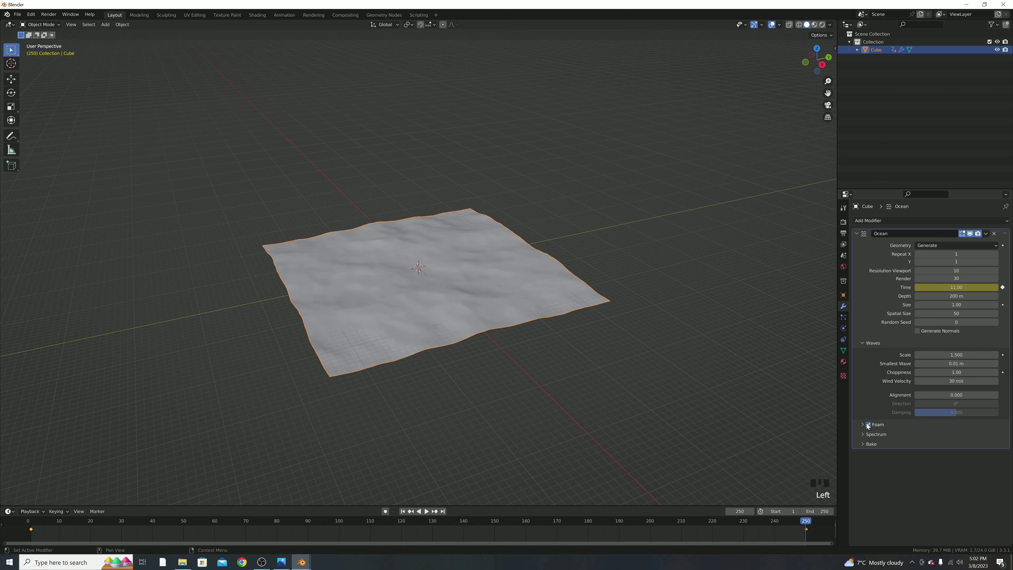
Step: Enable foam with a data layer named 'foam' and Coverage -0.4
left_click(868, 425)
left_click(862, 424)
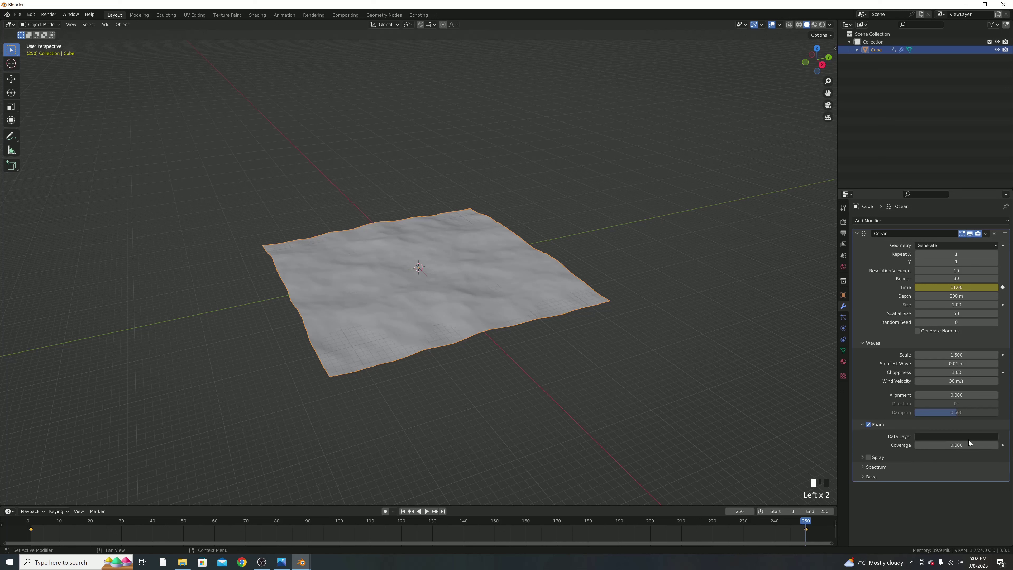
left_click(969, 438)
type("foam")
left_click(956, 445)
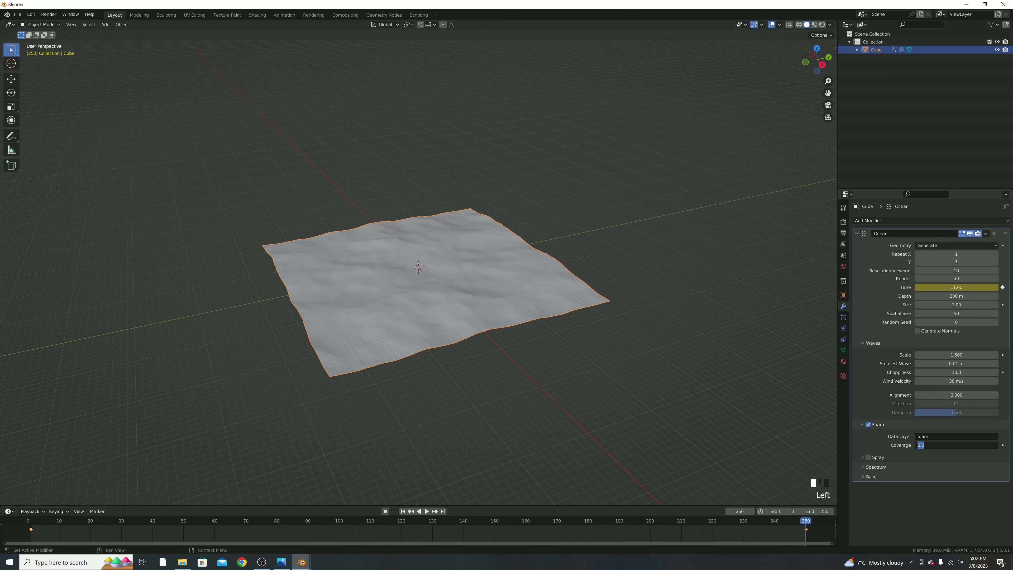
key("BackSpace")
type("-0.4")
key("Return")
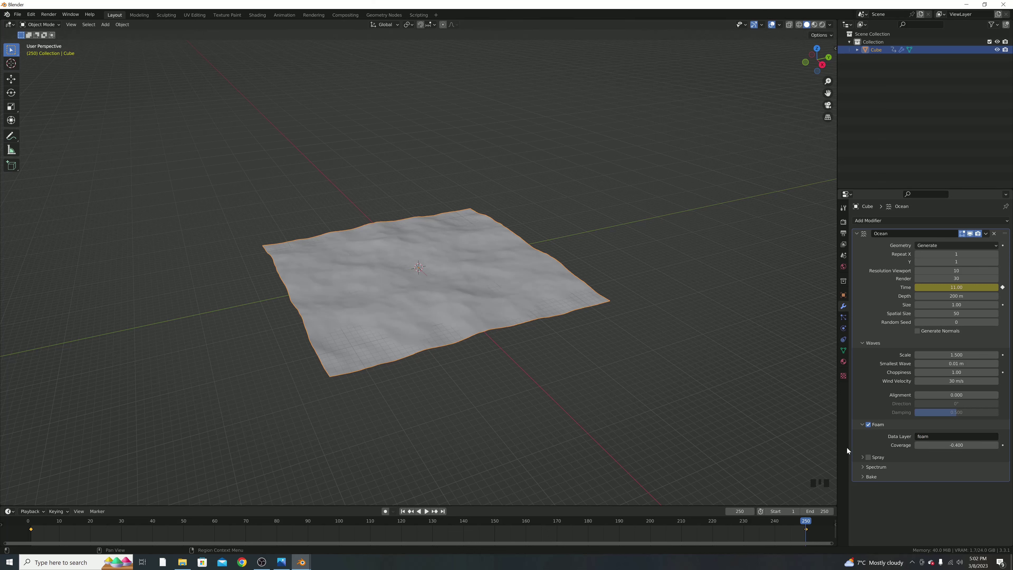
left_click(10, 512)
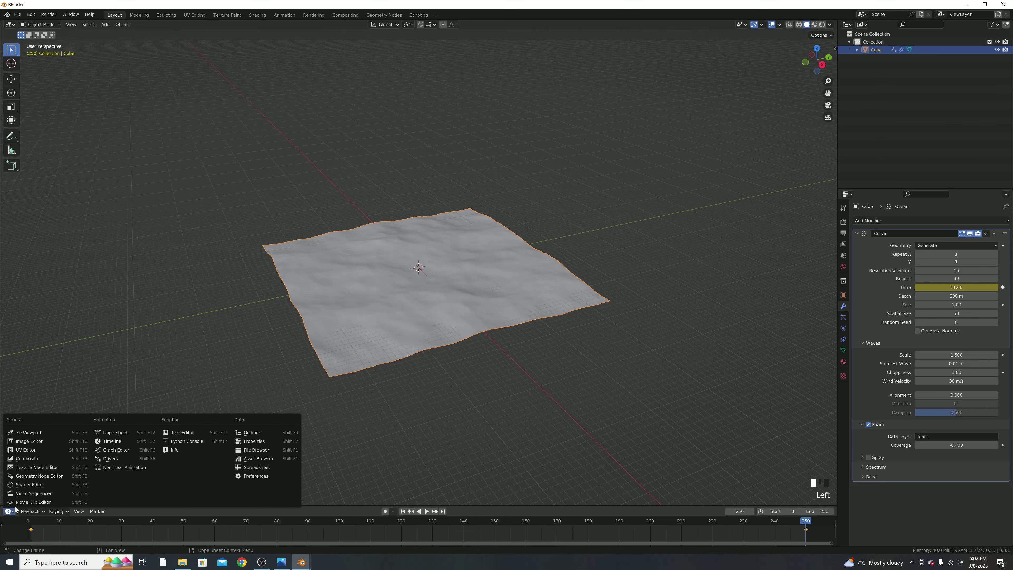
Step: Turn the bottom area into an enlarged Shader Editor and move the Principled BSDF left
left_click(30, 484)
left_click_drag(483, 505, 502, 423)
scroll(459, 488, "up", 20)
scroll(458, 505, "up", 4)
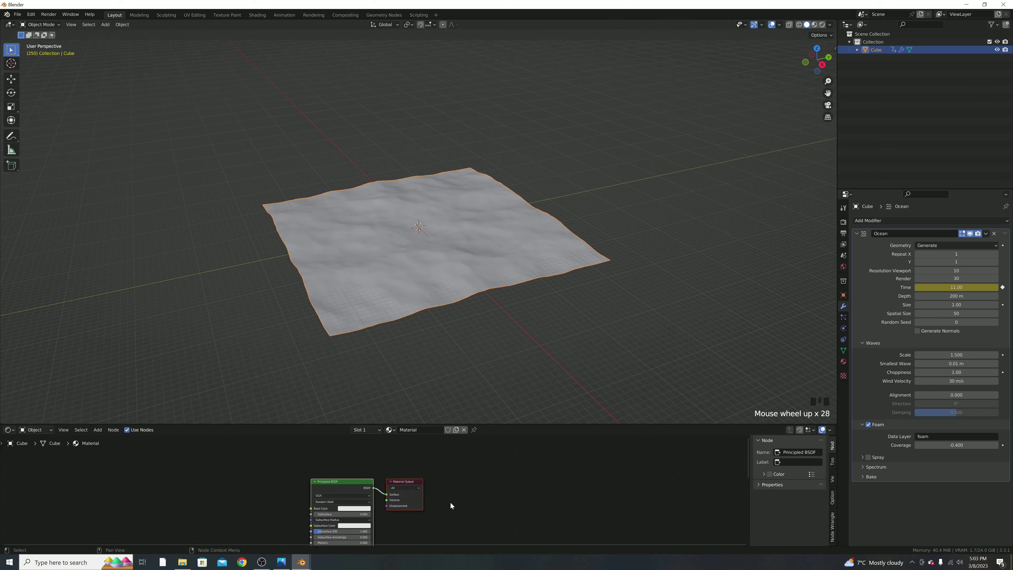
left_click(461, 488)
left_click_drag(461, 487, 324, 483)
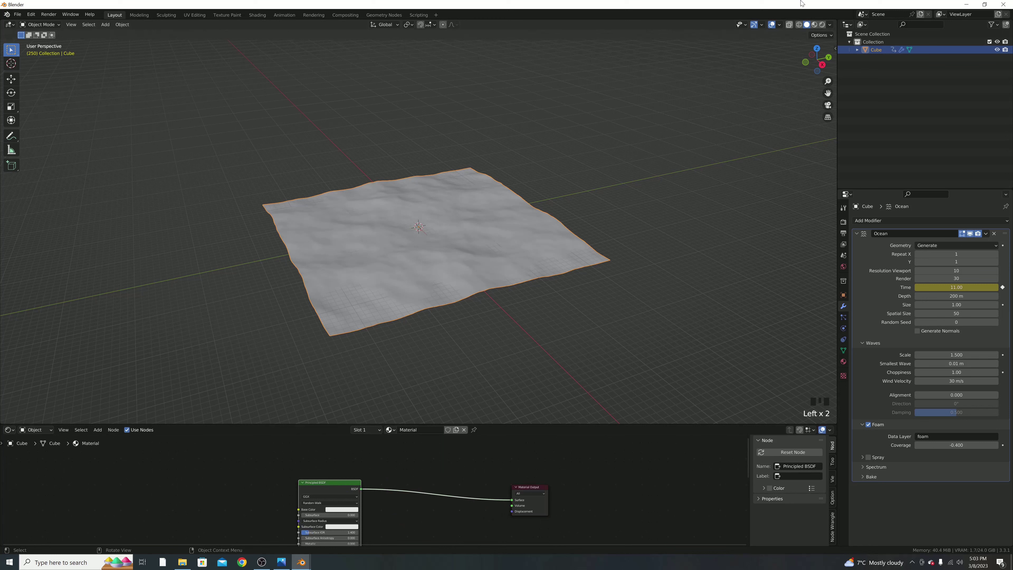
Step: Switch to Material Preview shading and make the Principled BSDF Base Color light blue
left_click(814, 26)
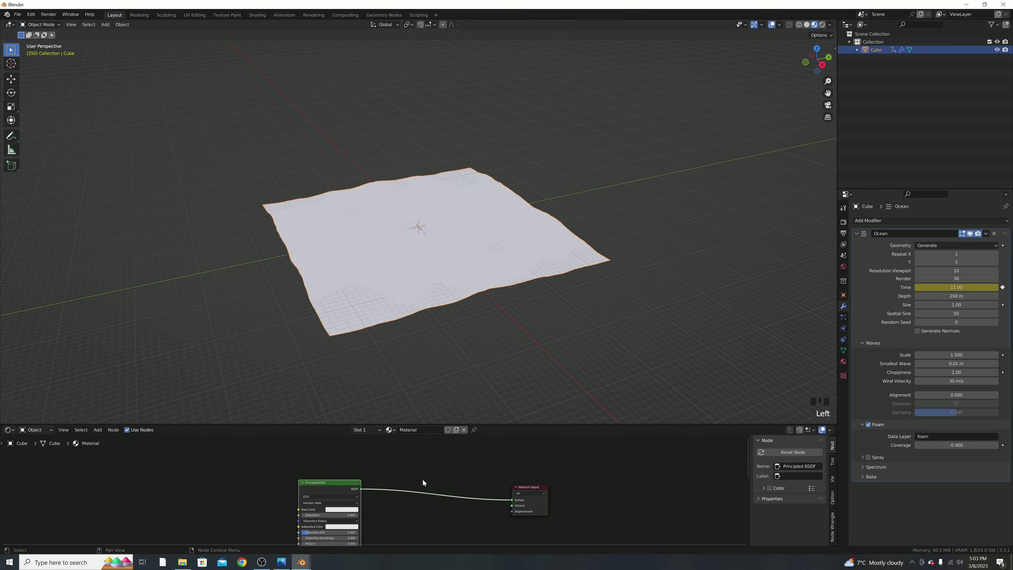
left_click(351, 513)
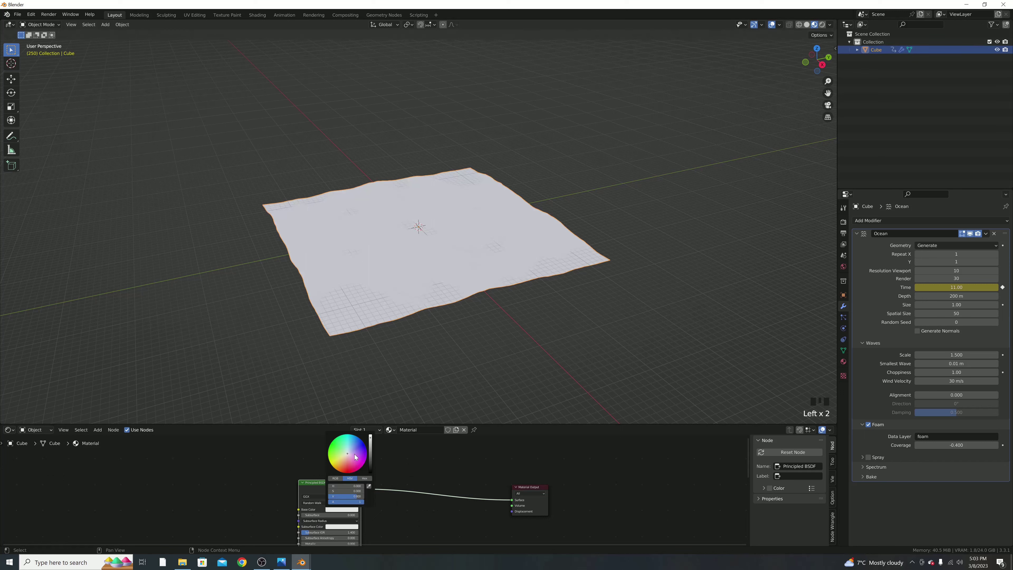
left_click_drag(356, 457, 353, 447)
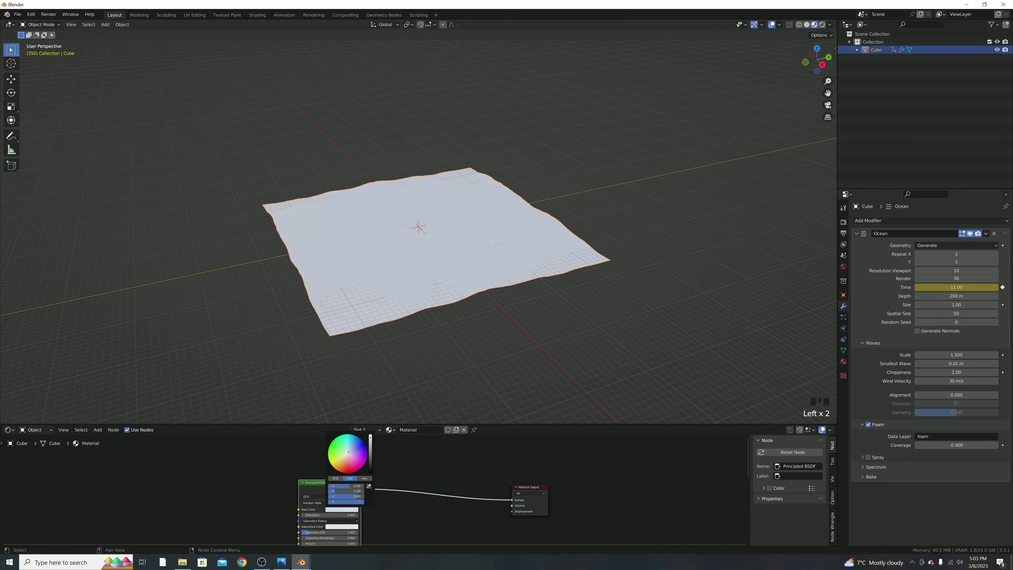
left_click(441, 499)
Step: Add a Mix Shader onto the link between Principled BSDF and Material Output
key("shift+a")
left_click(426, 462)
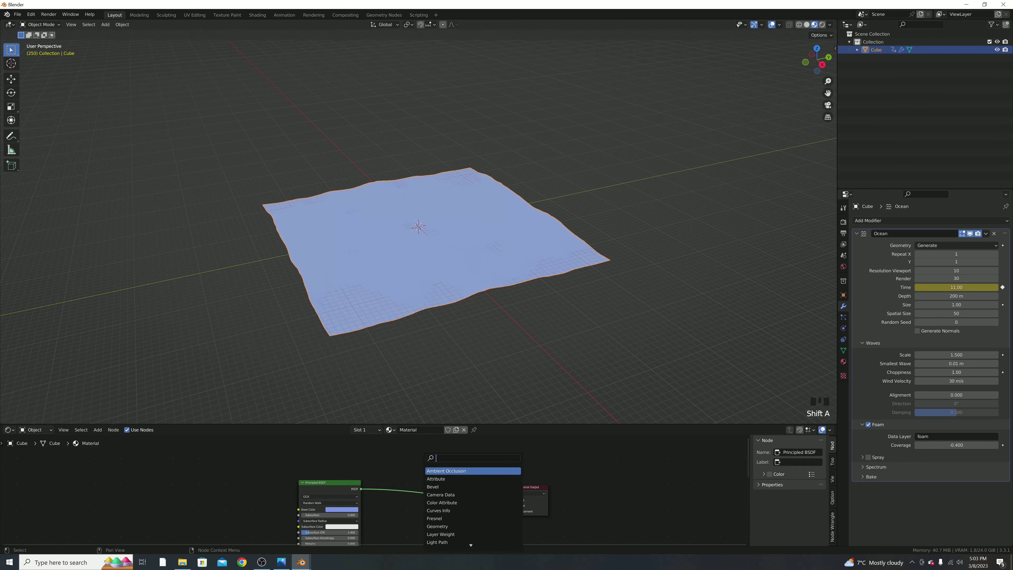
type("mix")
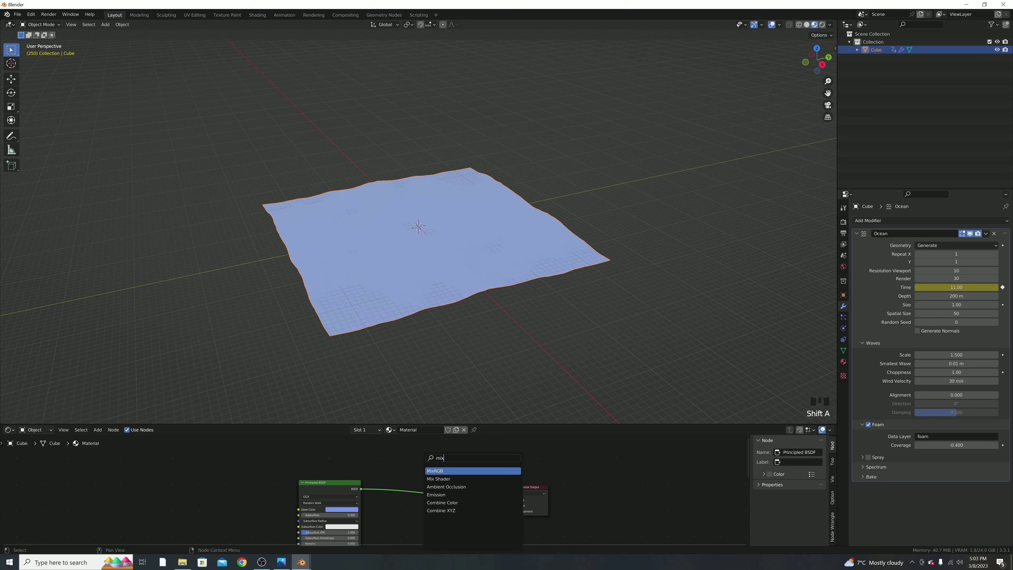
key("Return")
left_click(442, 492)
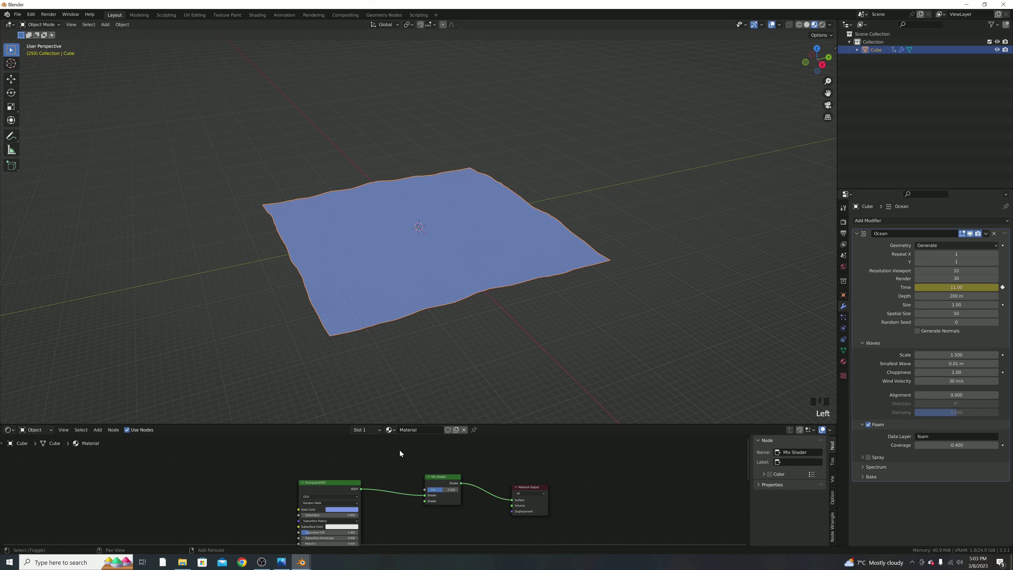
key("shift+a")
Step: Add an Attribute node named 'foam' and connect its colour to the Mix Shader Fac
left_click(392, 450)
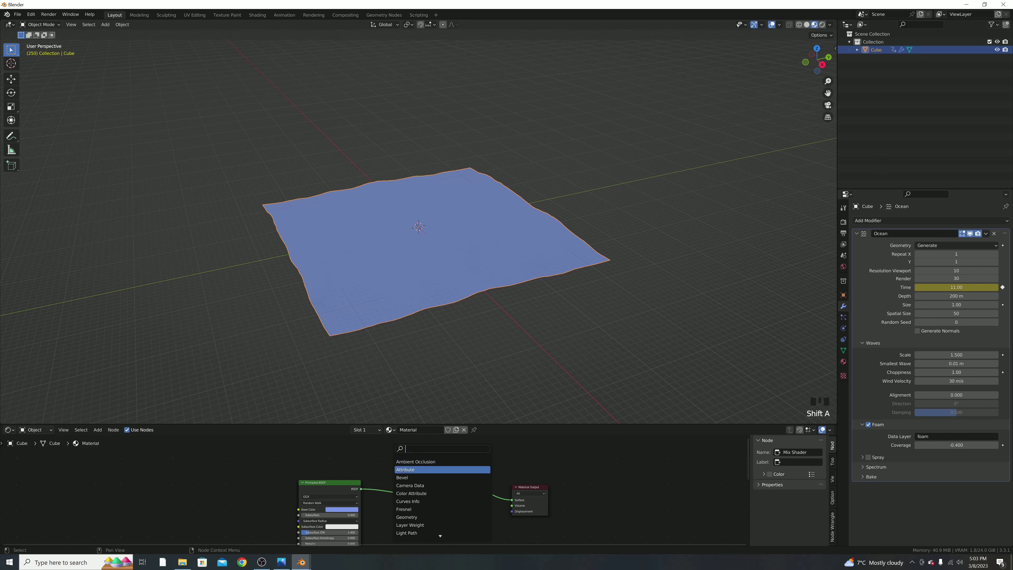
key("Return")
left_click(403, 468)
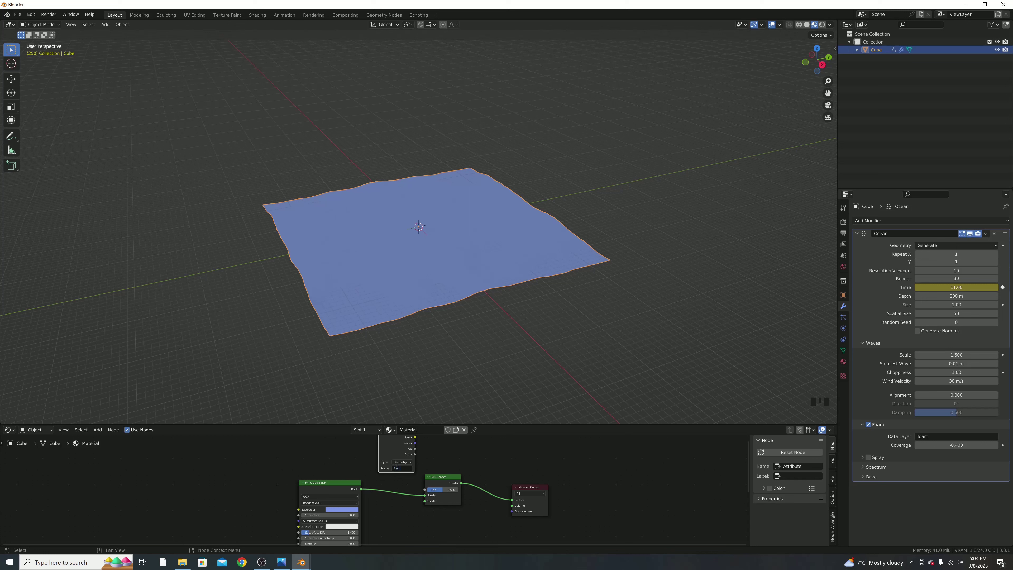
key("Return")
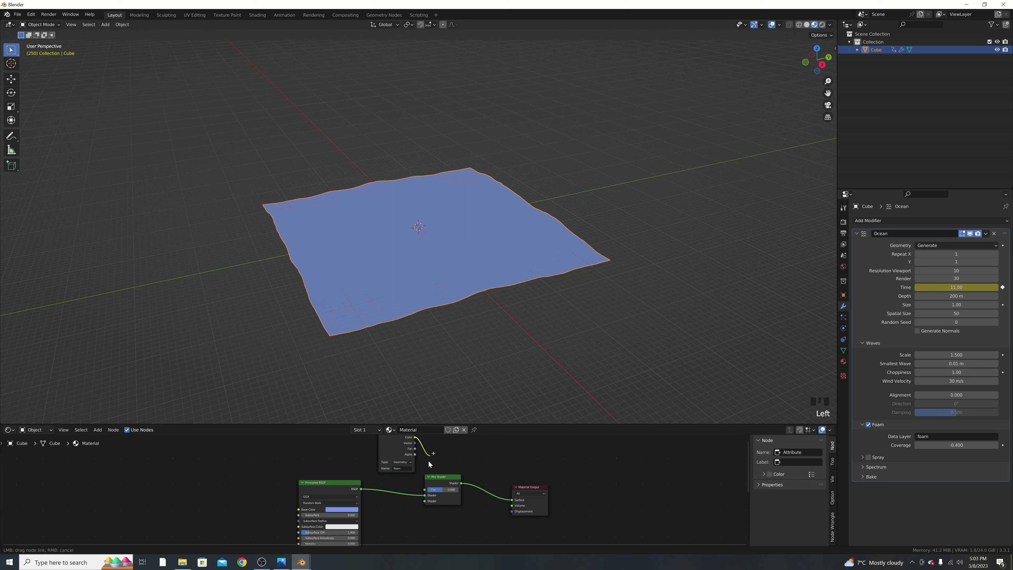
left_click_drag(414, 437, 424, 489)
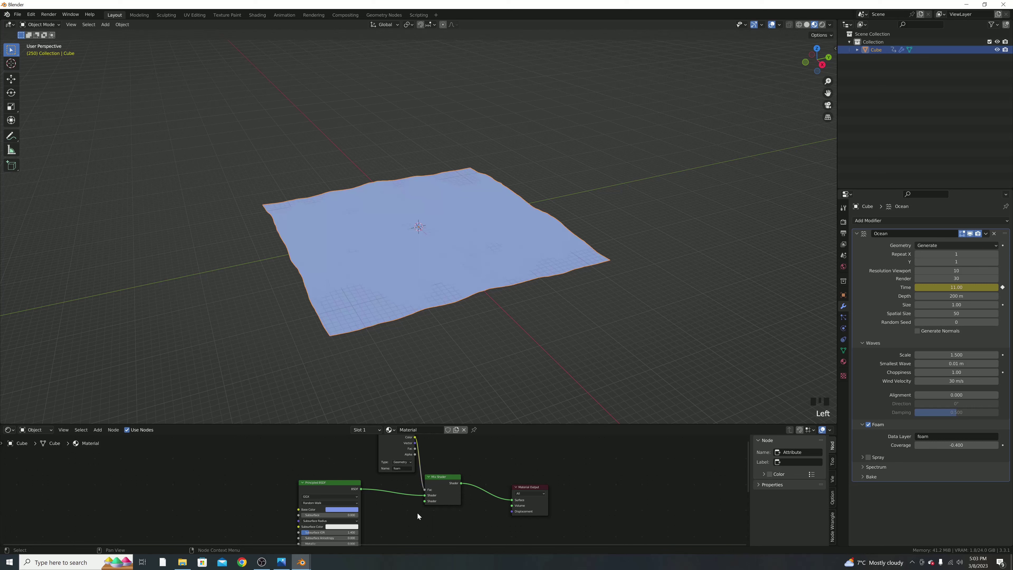
Step: Add an Emission shader into the Mix Shader and unplug the Principled BSDF
key("shift+a")
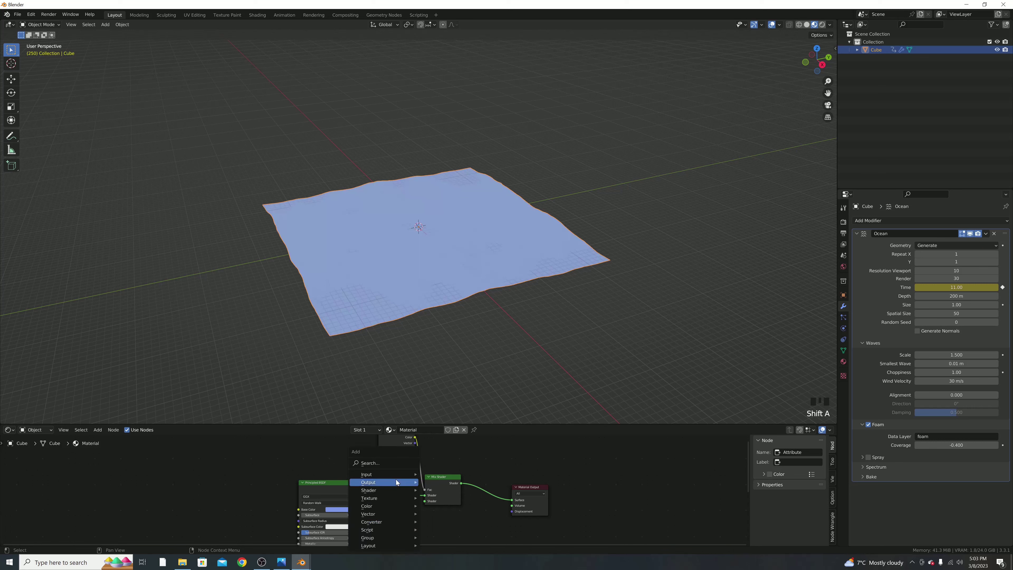
left_click(382, 462)
type("e")
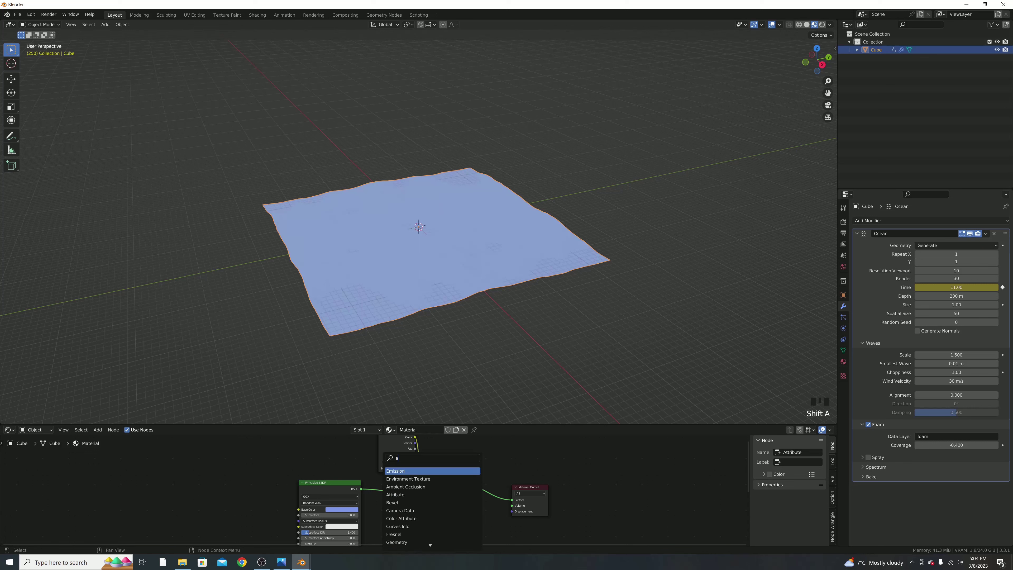
type("m")
key("Return")
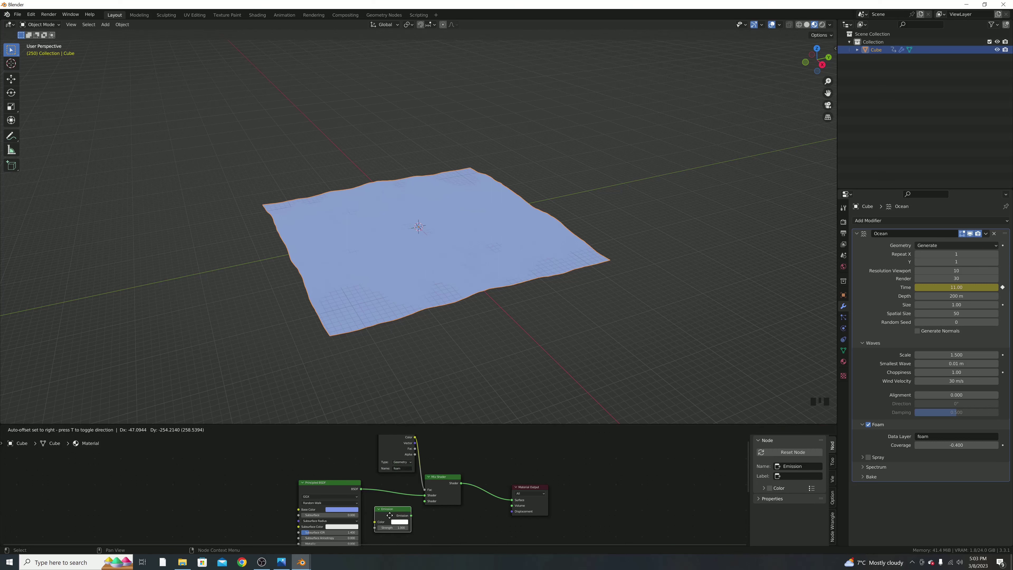
left_click(399, 520)
left_click_drag(411, 516, 424, 501)
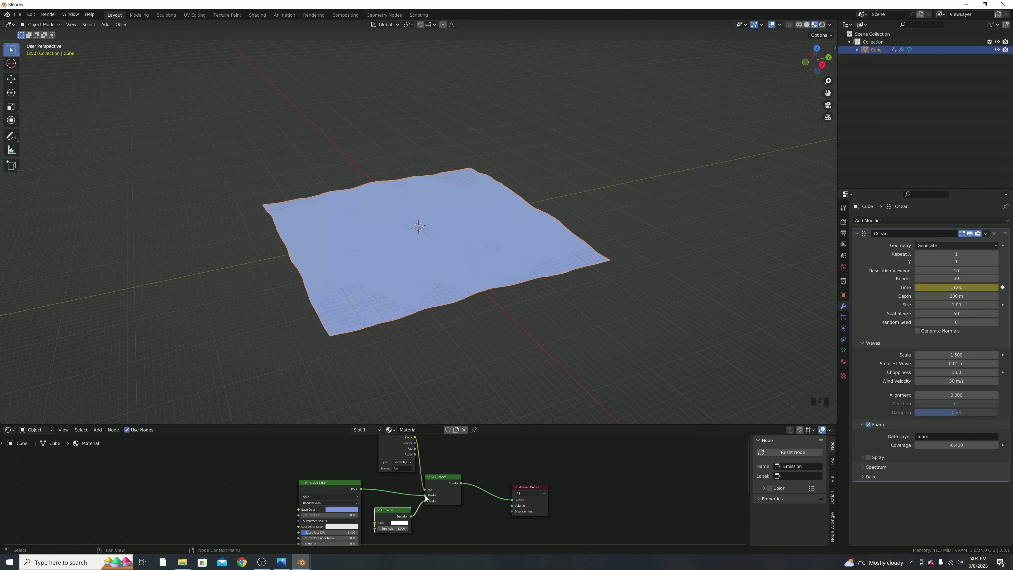
left_click_drag(425, 495, 425, 436)
middle_click_drag(458, 339, 487, 297)
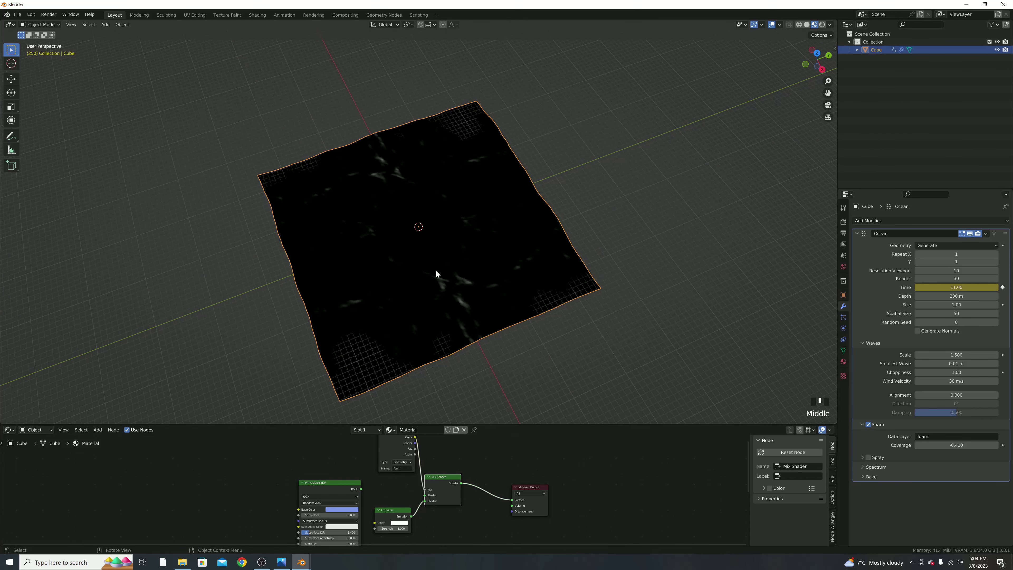
Step: Plug the Principled BSDF into the Mix Shader's first Shader input and view it in Rendered shading
middle_click_drag(436, 339, 450, 292)
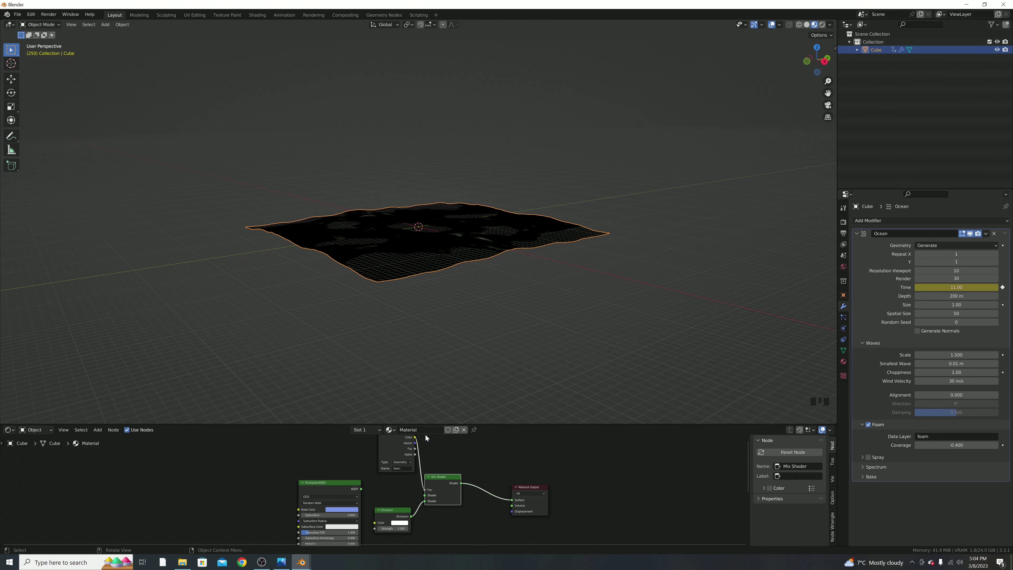
left_click_drag(361, 489, 424, 495)
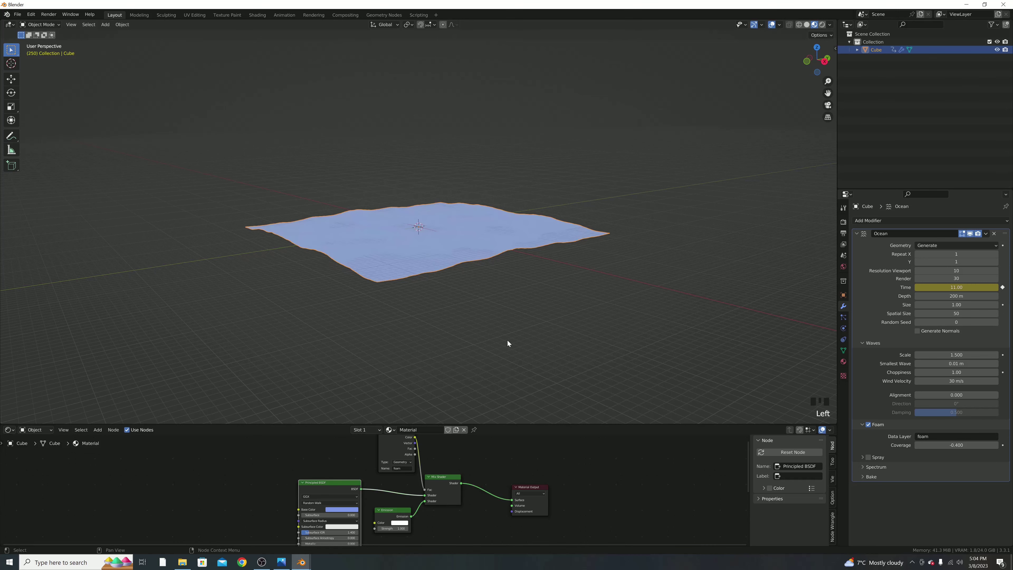
left_click(822, 25)
middle_click_drag(696, 162, 677, 170)
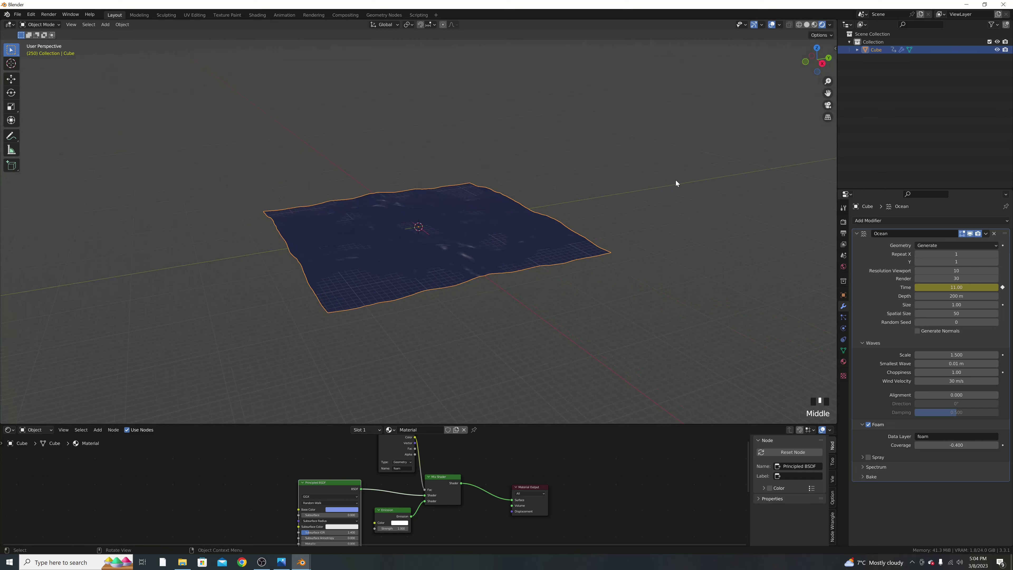
Step: Make the bottom area a Timeline and duplicate the Ocean modifier as Ocean.001
left_click(9, 430)
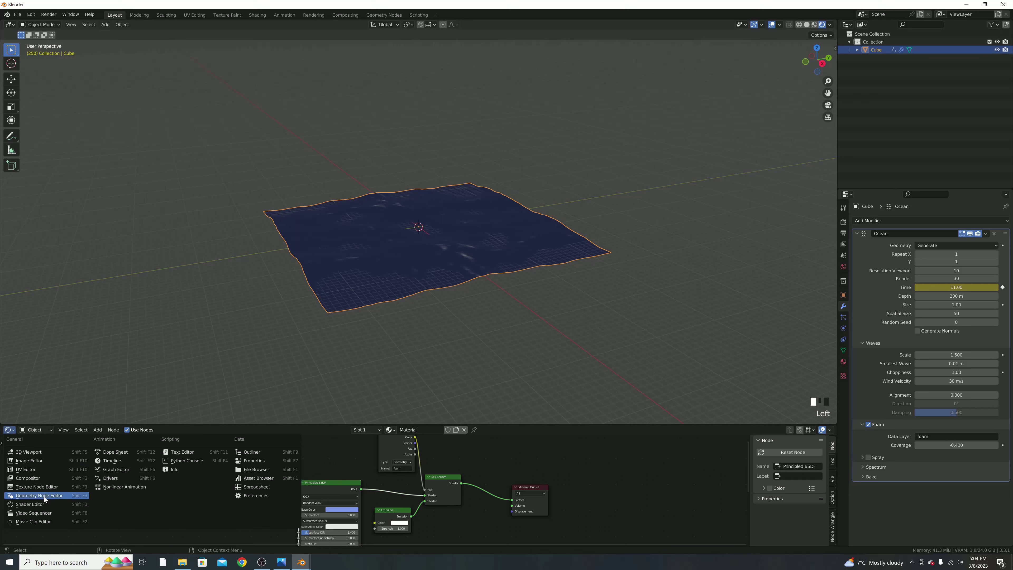
left_click(107, 461)
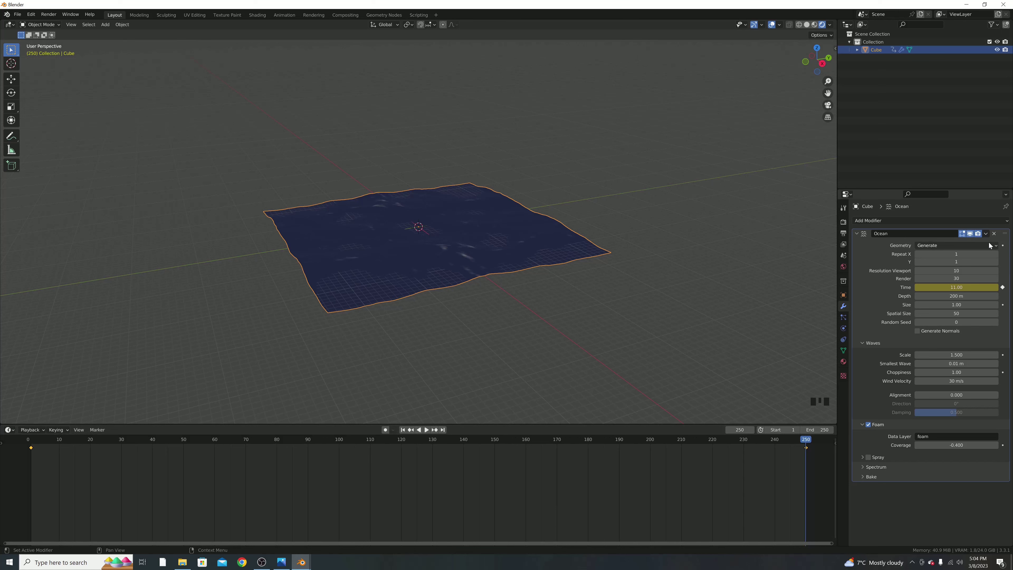
left_click(985, 233)
left_click(977, 252)
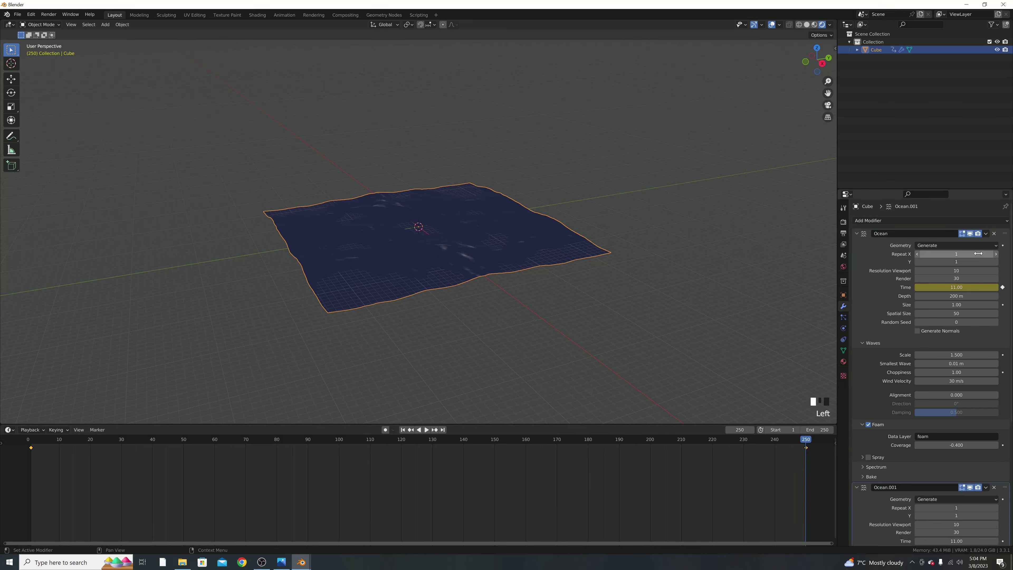
scroll(965, 447, "down", 2)
scroll(947, 473, "down", 2)
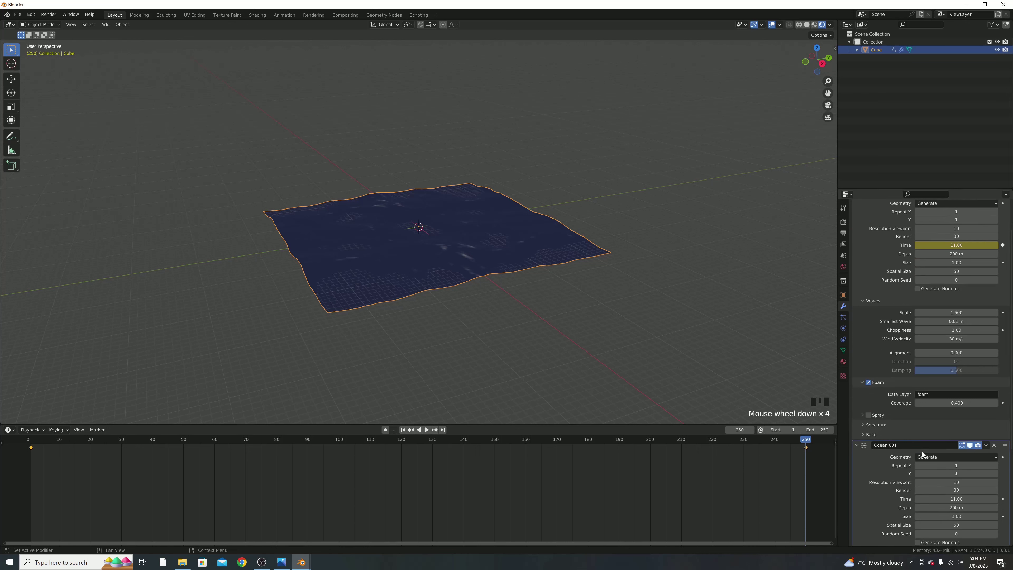
Step: Set Ocean.001's geometry to Displace and keyframe its Time of 11 at frame 1
left_click(937, 455)
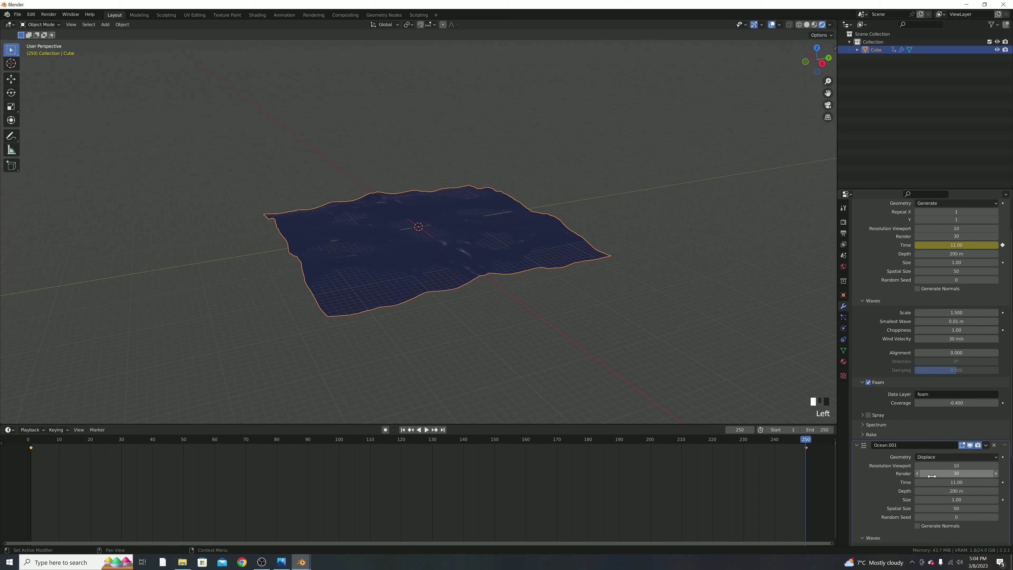
left_click(932, 475)
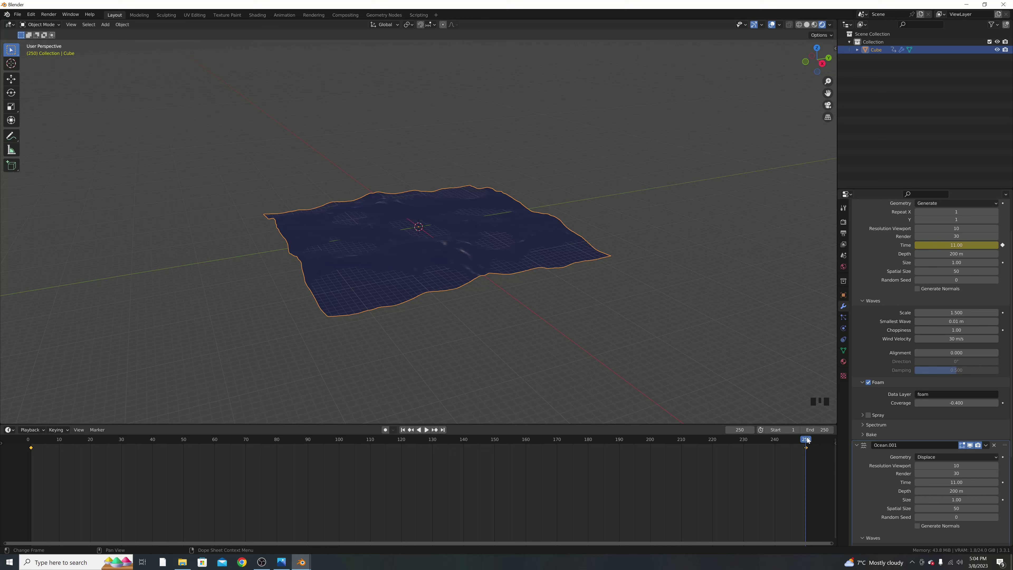
left_click_drag(806, 439, 32, 446)
left_click(31, 446)
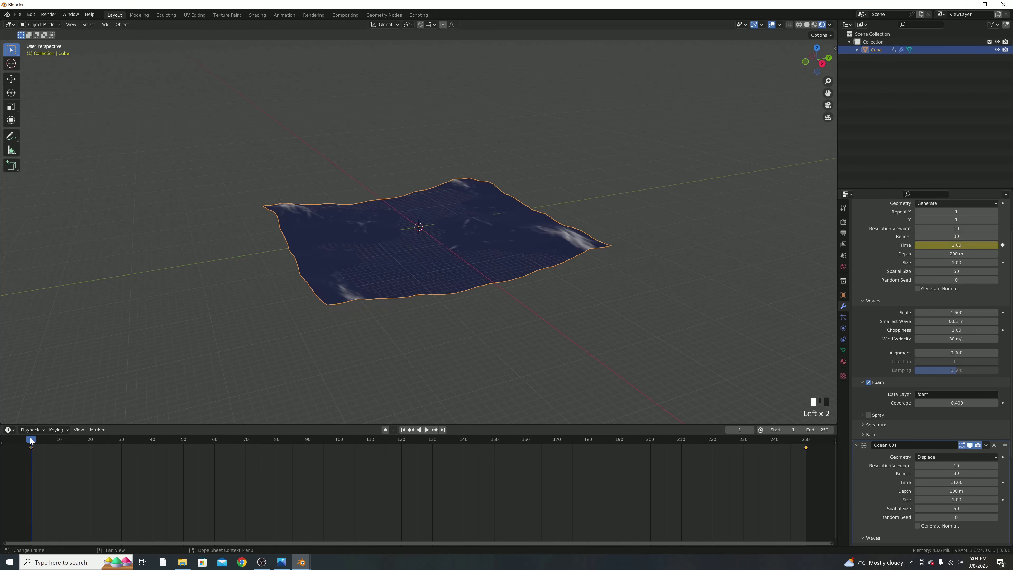
left_click(1003, 482)
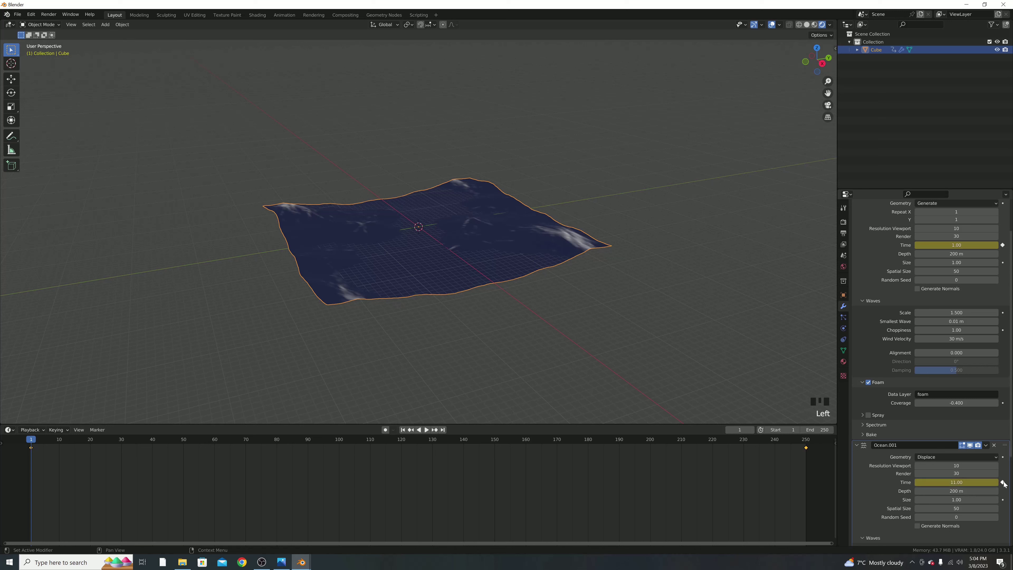
Step: Keyframe Ocean.001's Time at 22 on frame 250
left_click(443, 430)
left_click(956, 482)
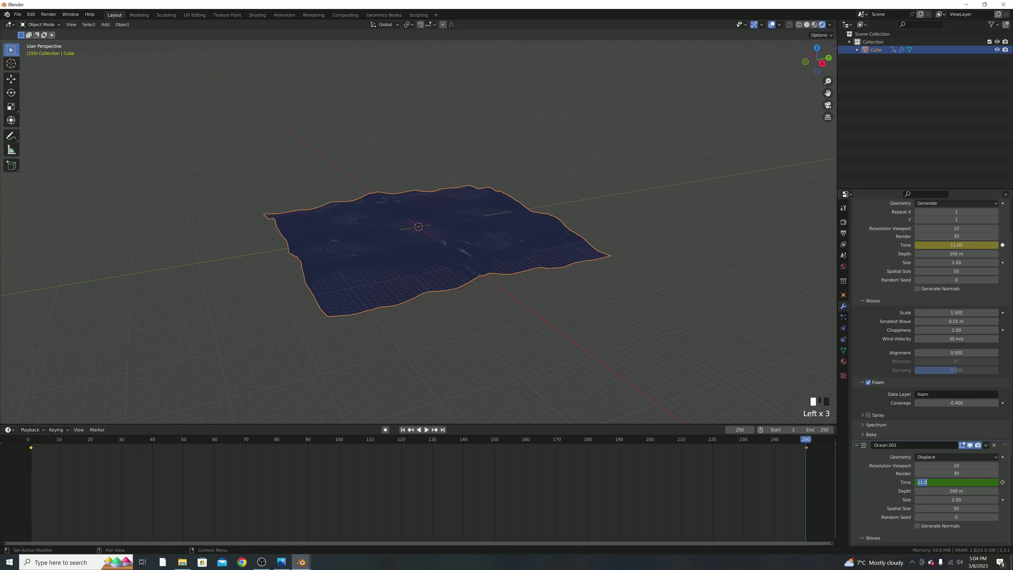
type("22")
key("Return")
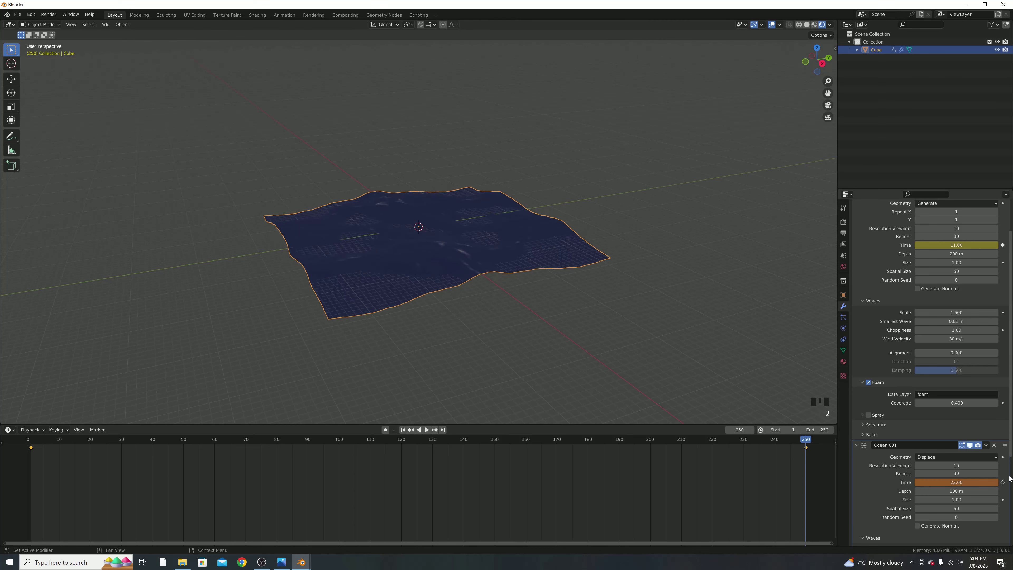
left_click(1003, 482)
scroll(948, 495, "down", 5)
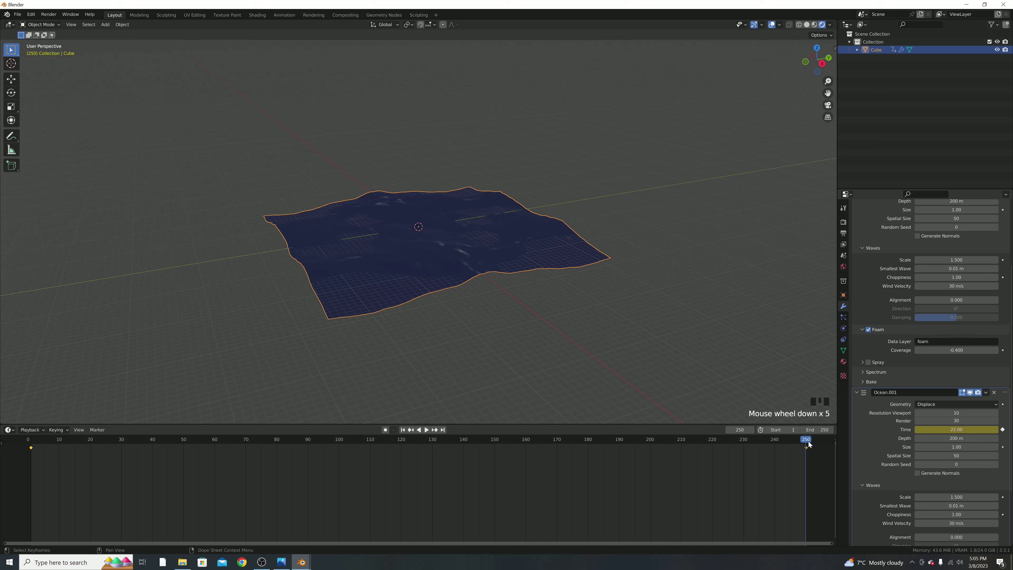
Step: Keyframe the first ocean's Waves Scale at 0 on frame 1
key("space")
left_click_drag(33, 439, 32, 438)
key("space")
scroll(973, 237, "up", 3)
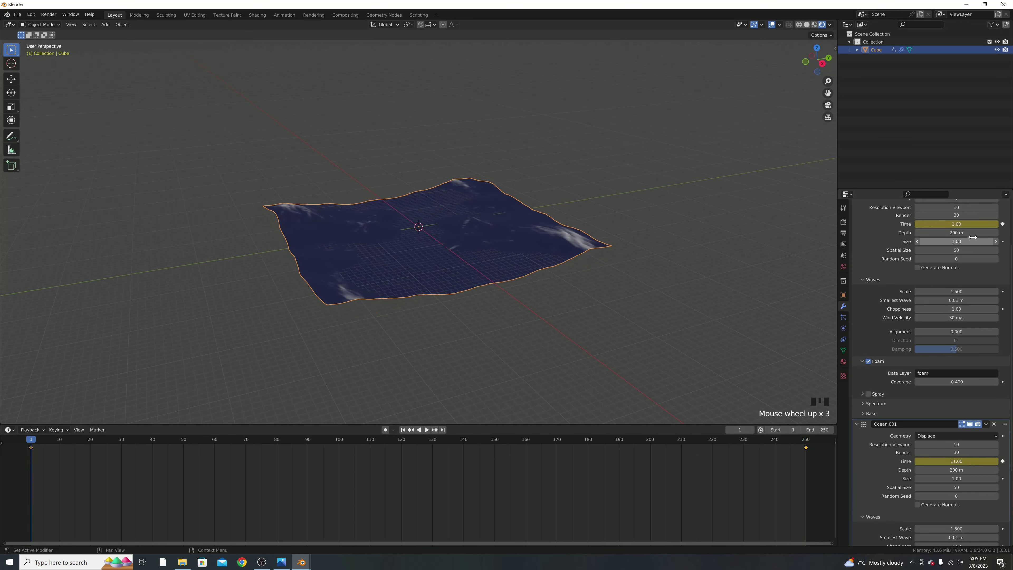
scroll(972, 237, "up", 2)
left_click(957, 312)
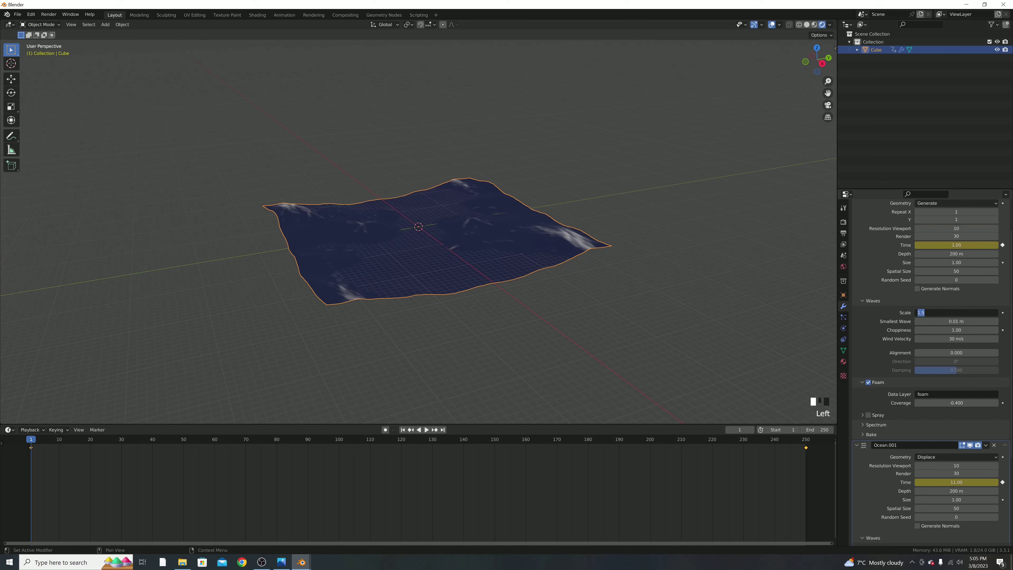
type("0")
key("Return")
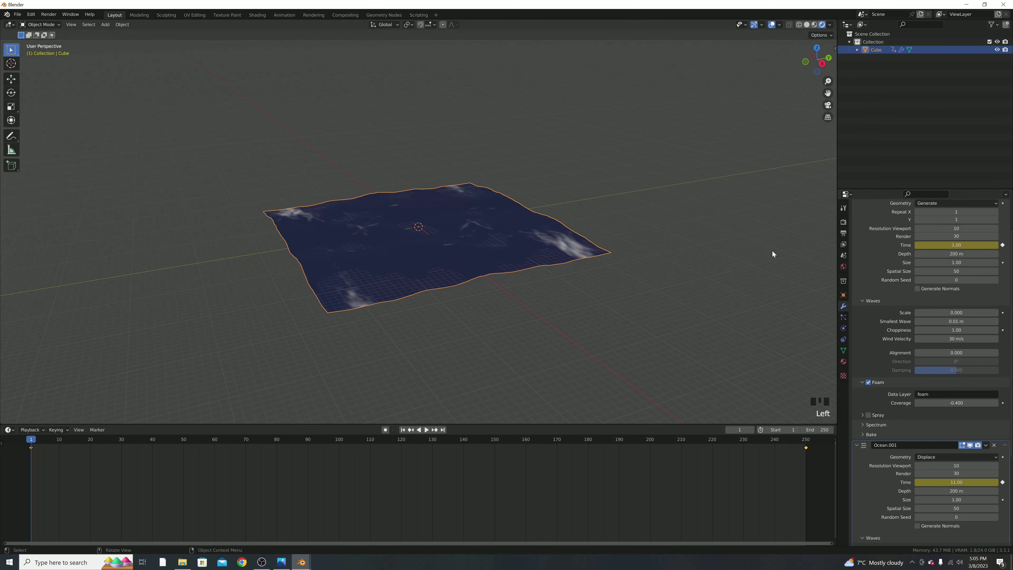
left_click(1003, 313)
Step: Keyframe the first ocean's Waves Scale at 1.5 on frame 250
left_click_drag(34, 442, 804, 471)
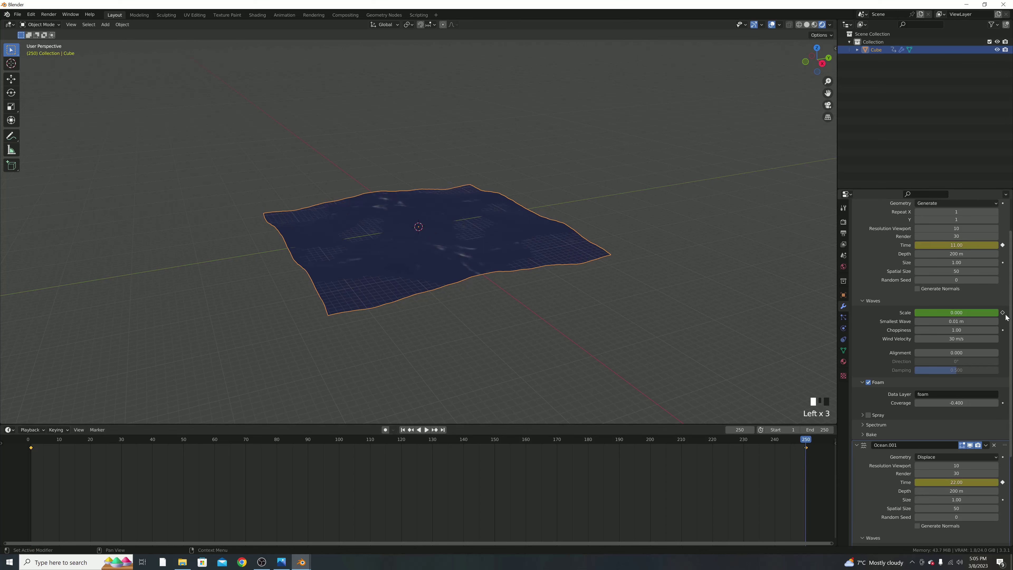
left_click(956, 313)
type("1")
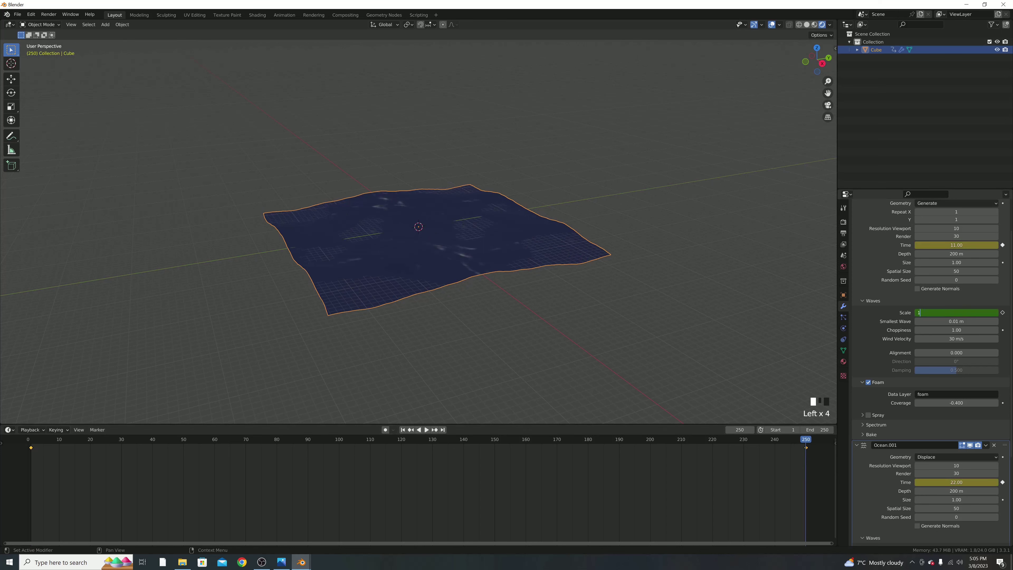
type(".5")
key("Return")
left_click(1002, 312)
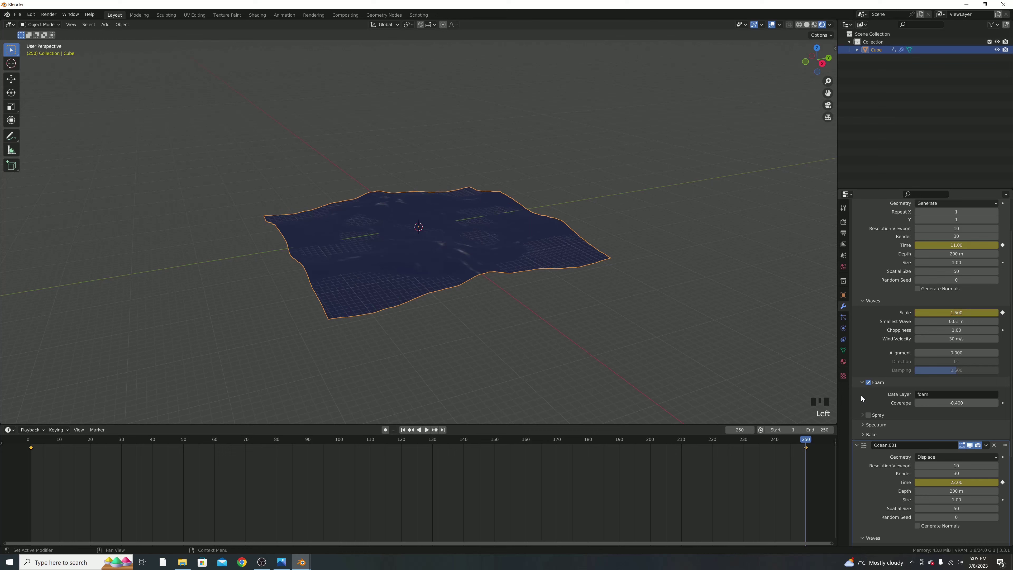
Step: Keyframe Ocean.001's wave Scale at 0 on frame 250 and 1.5 on frame 1
scroll(950, 492, "down", 6)
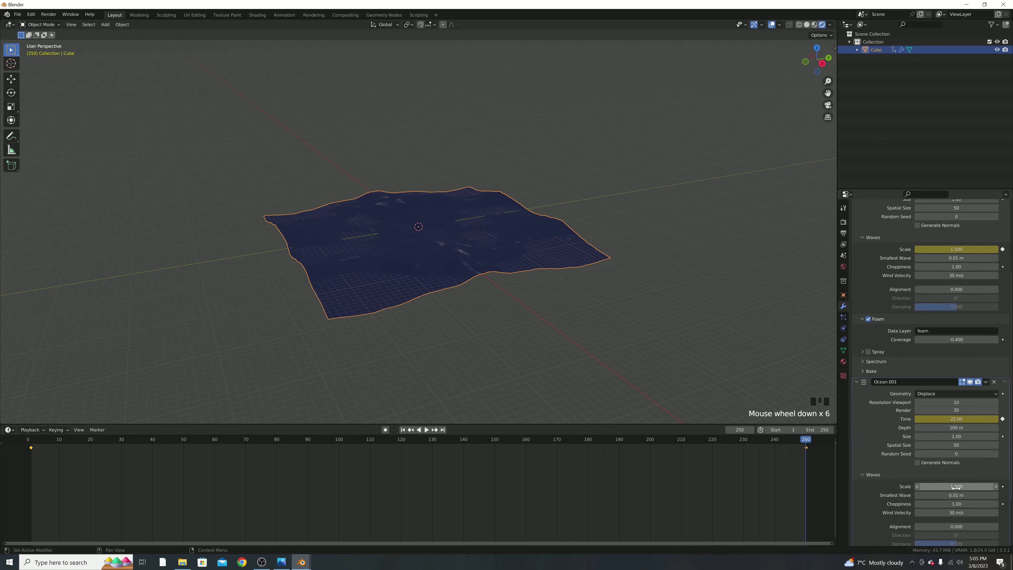
scroll(952, 422, "down", 5)
left_click(954, 433)
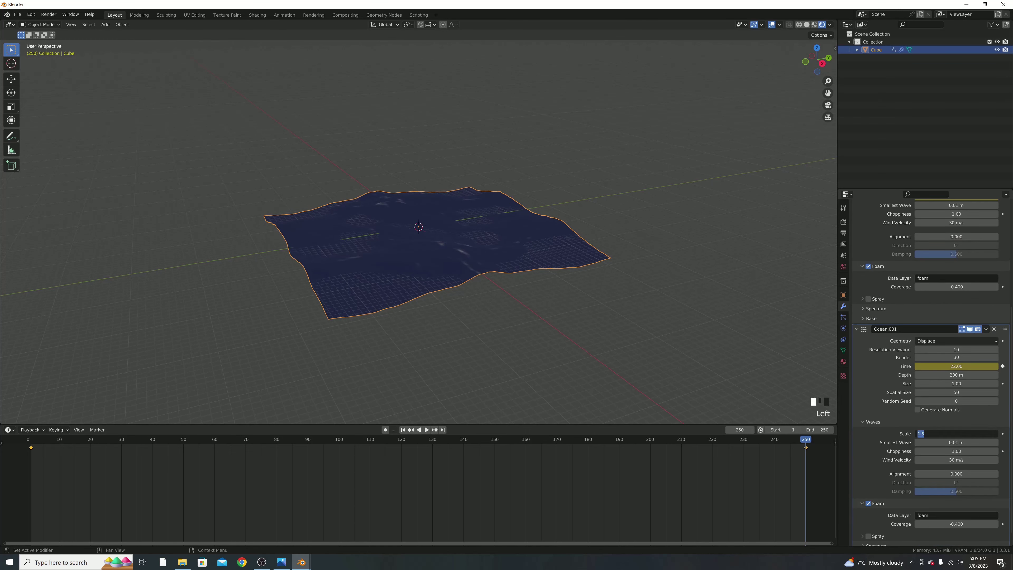
type("0")
key("Return")
left_click(1002, 433)
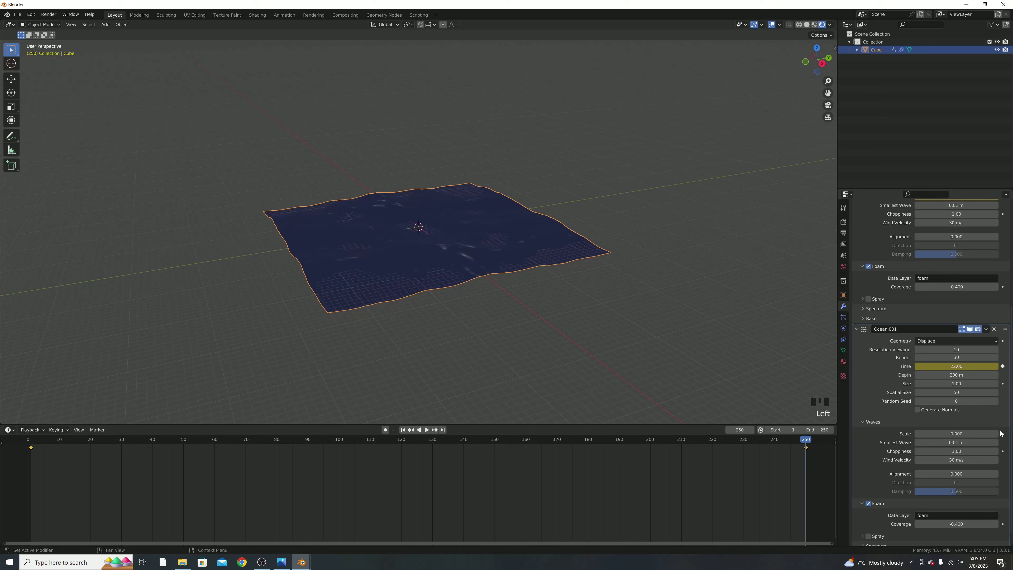
left_click(402, 429)
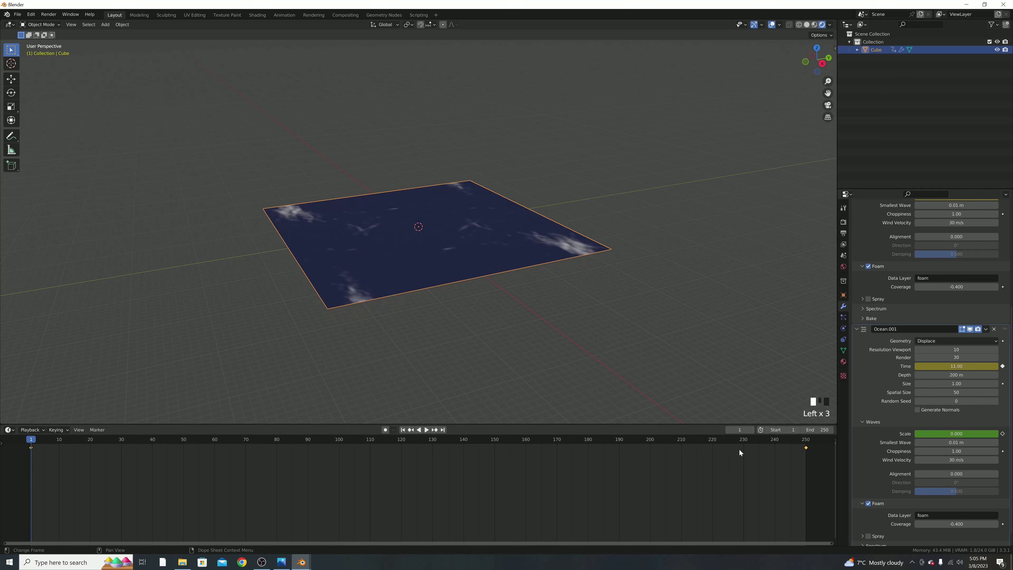
left_click(921, 434)
key("BackSpace")
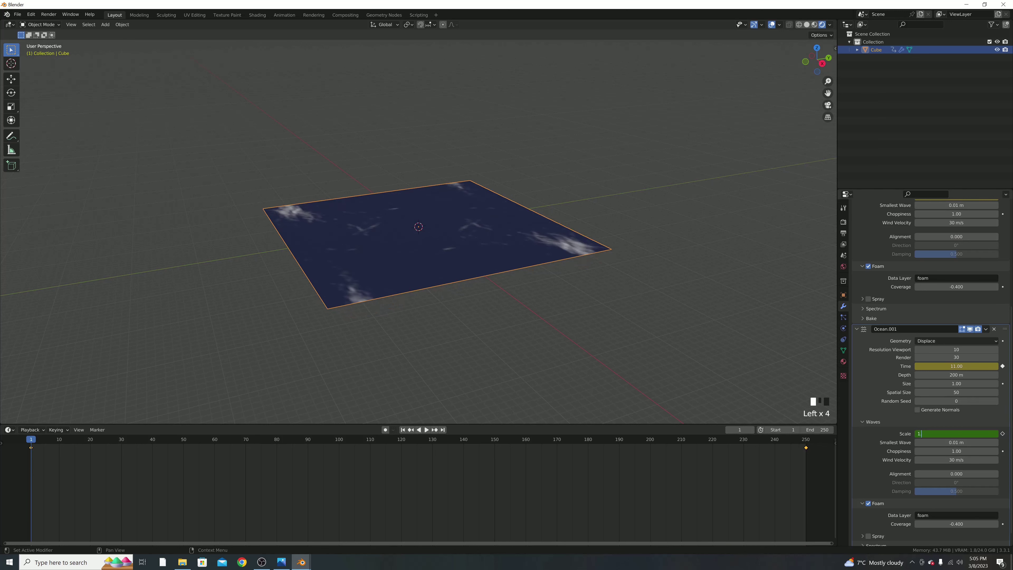
key("Return")
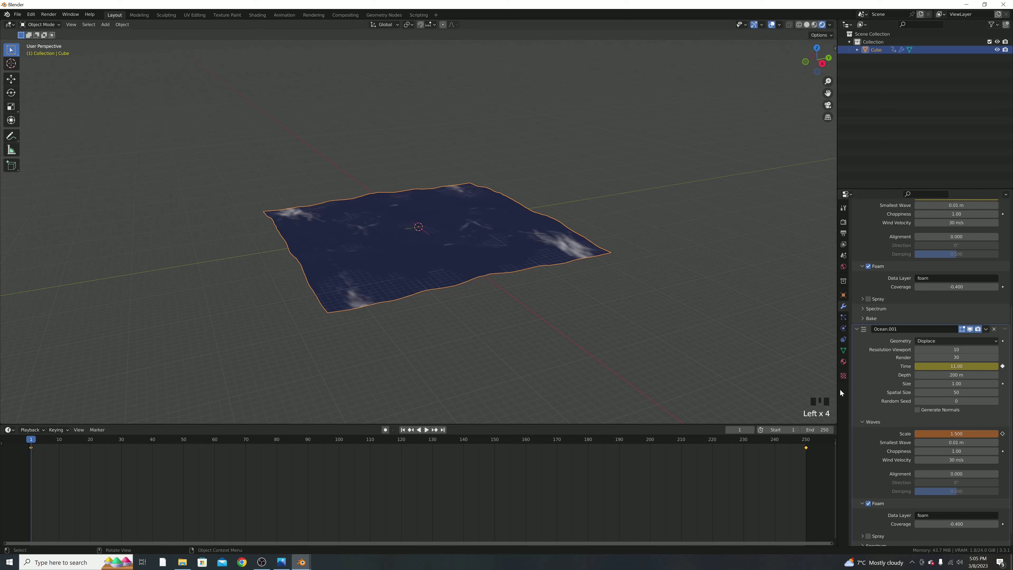
left_click(1003, 434)
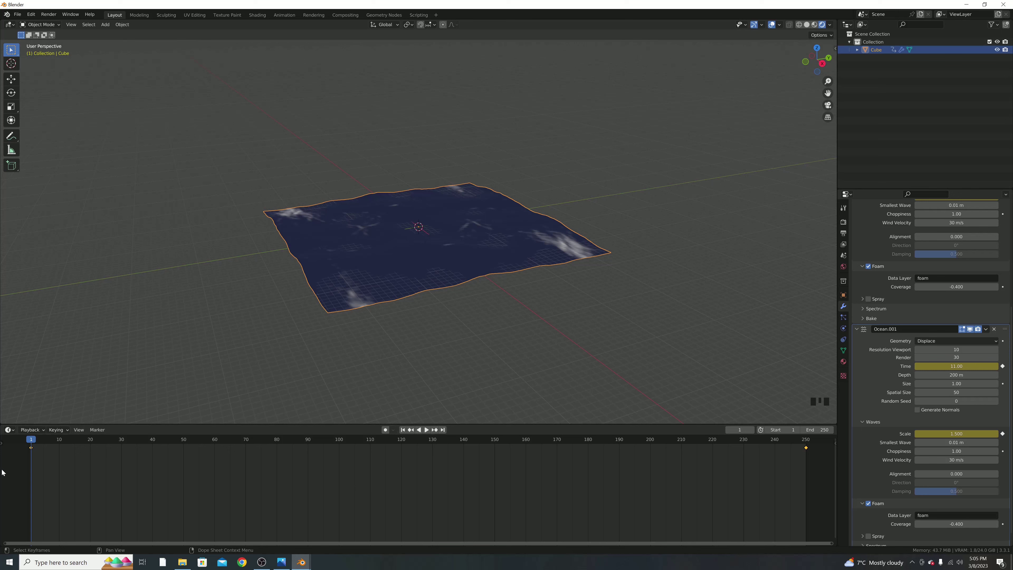
Step: Set the ocean keyframes to Linear interpolation and switch the viewport to Solid shading
right_click(329, 469)
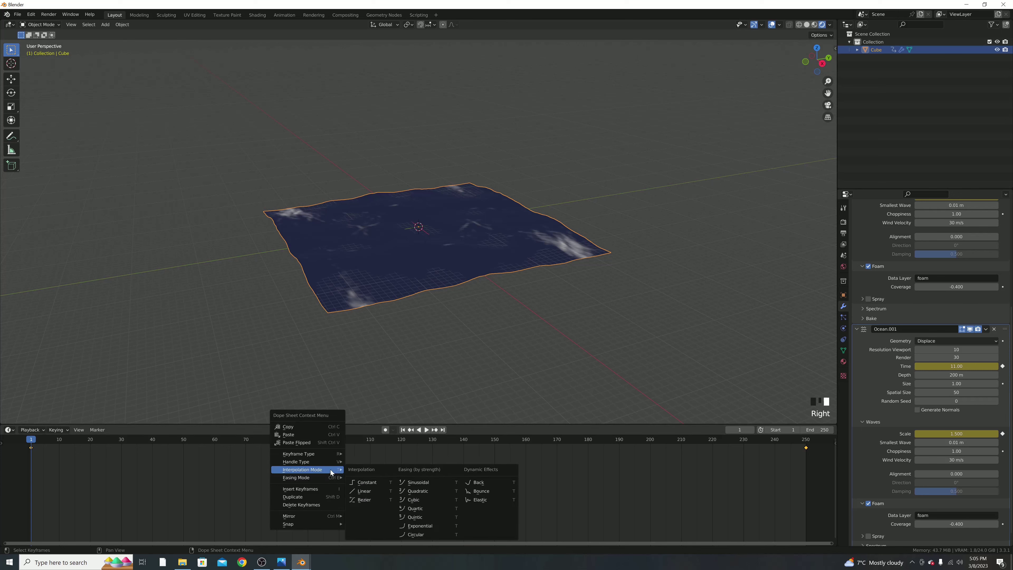
left_click(363, 491)
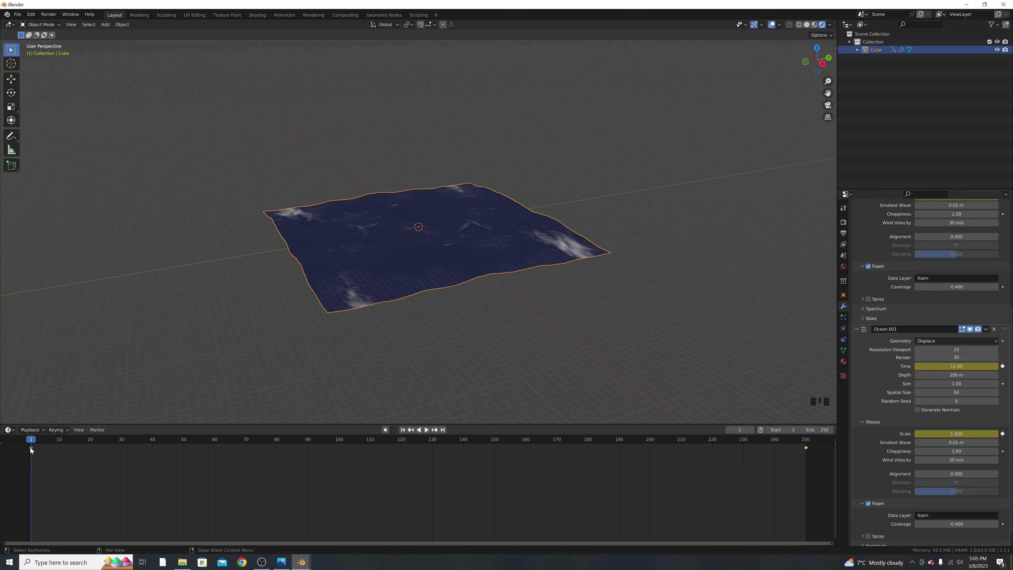
right_click(54, 450)
mouse_move(54, 451)
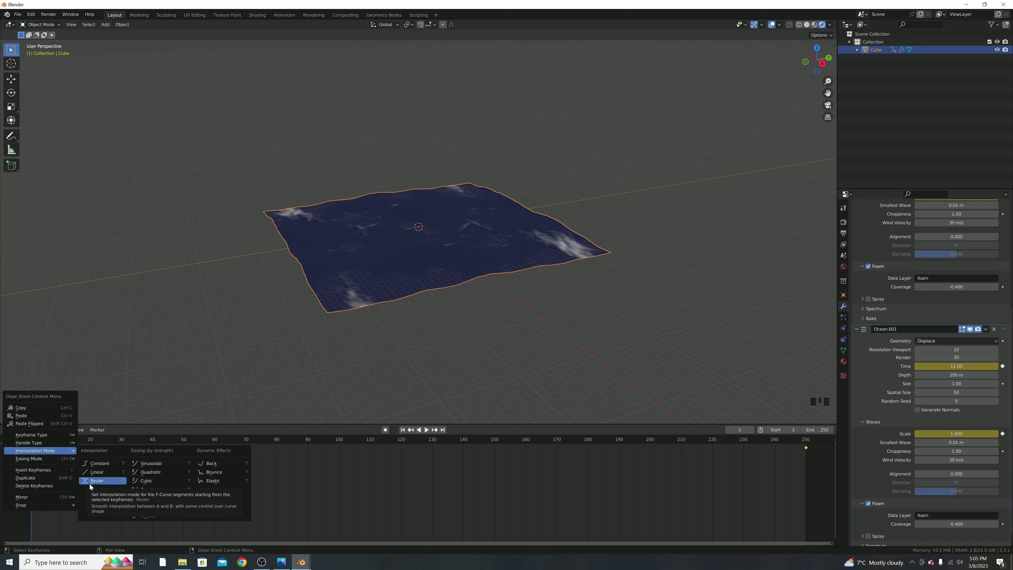
left_click(806, 24)
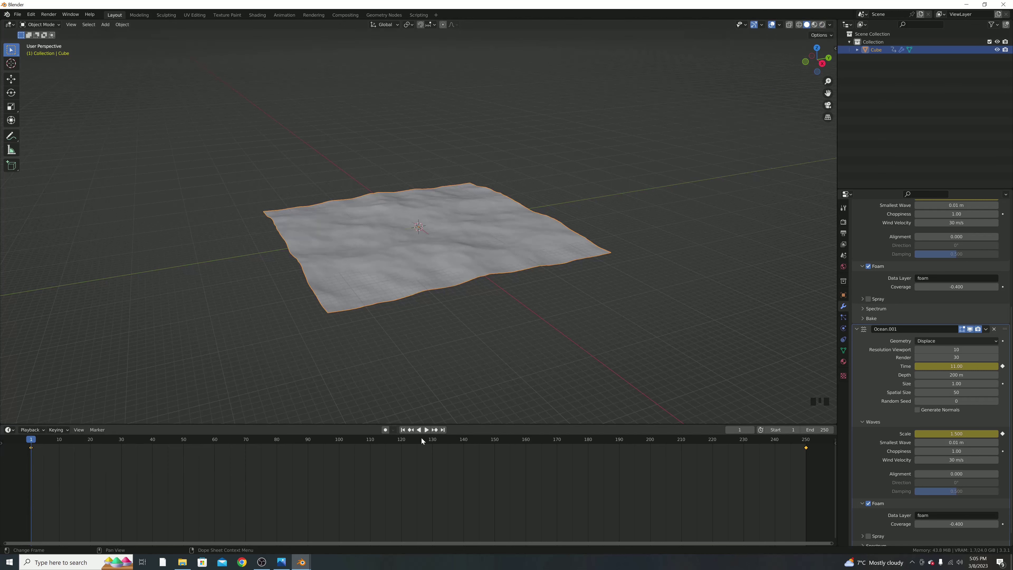
Step: Stop playback at frame 54 and set the first Ocean modifier's viewport resolution to 30
left_click(426, 431)
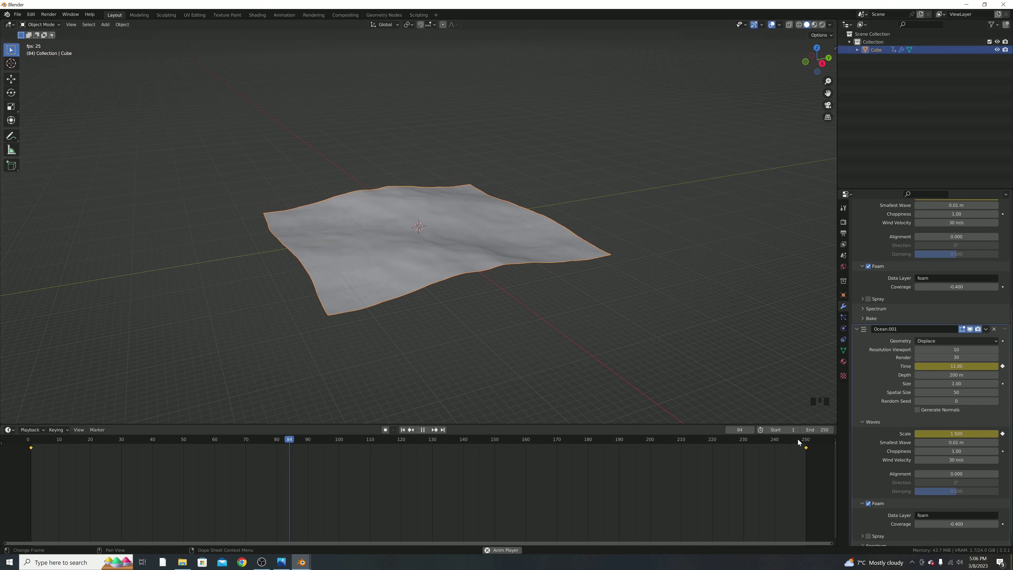
left_click(714, 441)
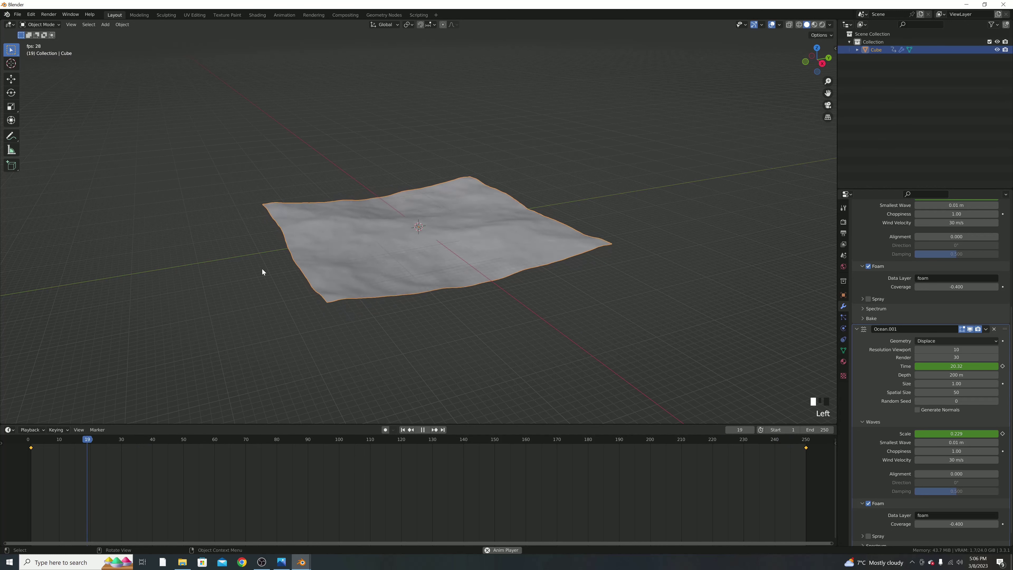
left_click(423, 429)
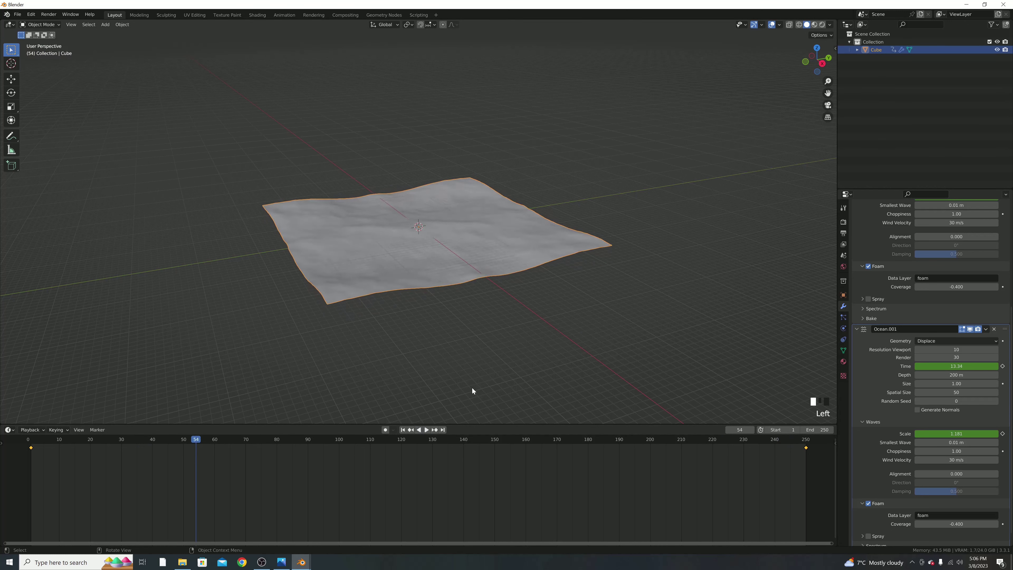
scroll(983, 235, "up", 13)
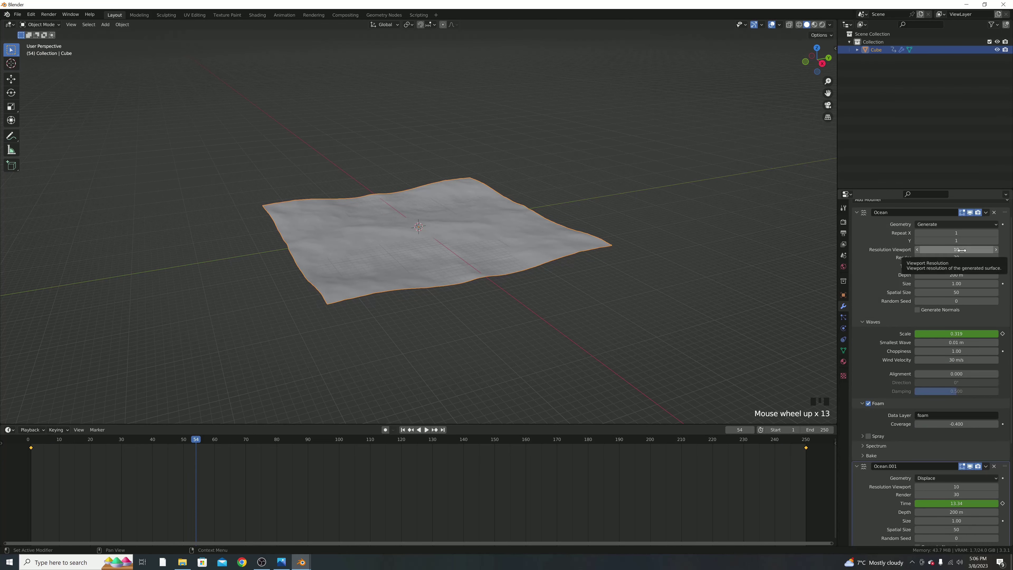
left_click(960, 249)
type("30")
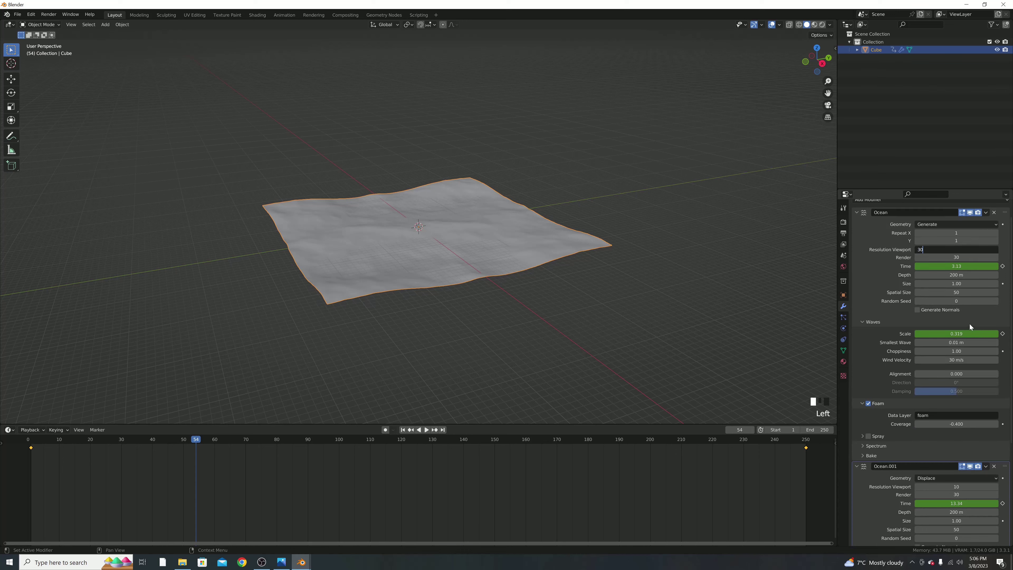
key("Return")
Step: Set Ocean.001's viewport resolution to 30 as well
scroll(966, 320, "down", 8)
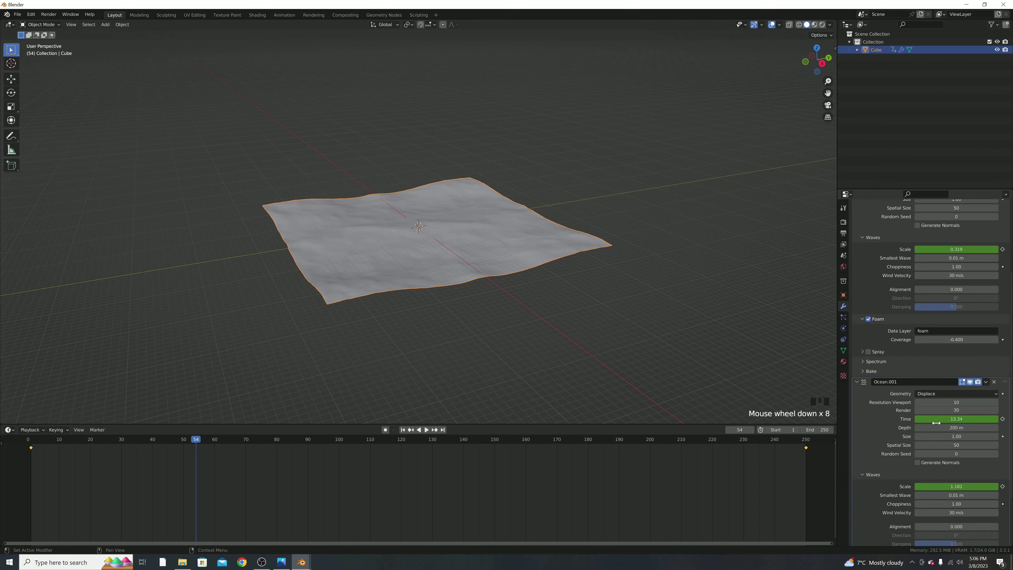
left_click(953, 404)
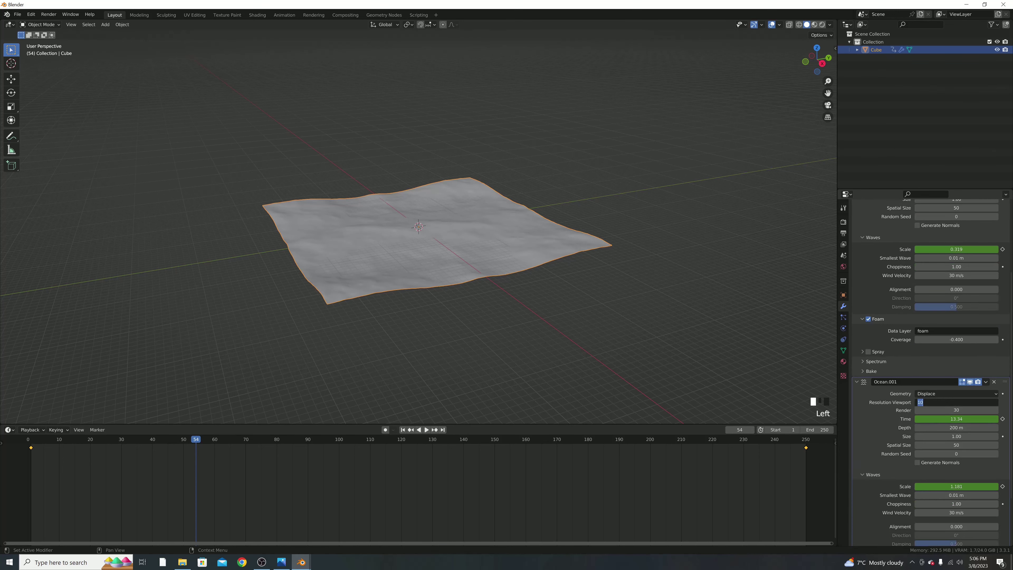
type("30")
key("Return")
middle_click_drag(626, 193, 614, 207)
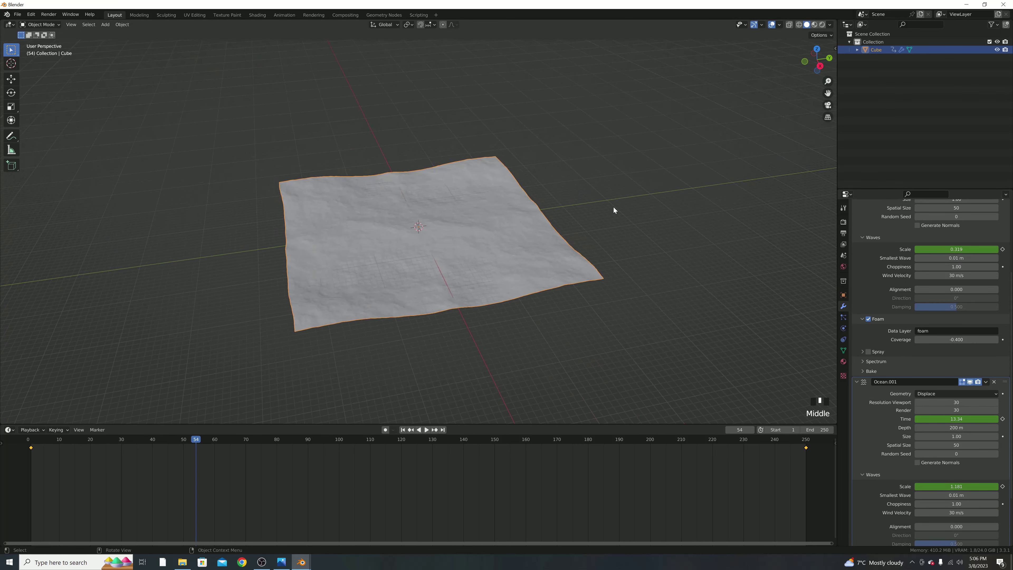
Step: Switch to Rendered shading to view the blue, foamy ocean, then bring up the Add menu
left_click(822, 25)
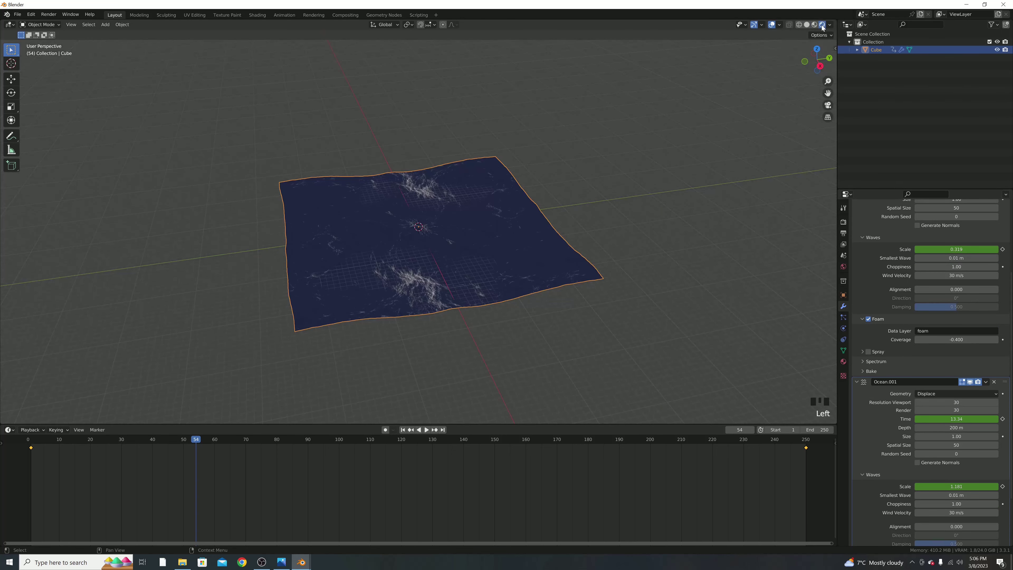
scroll(693, 261, "up", 3)
scroll(693, 261, "up", 1)
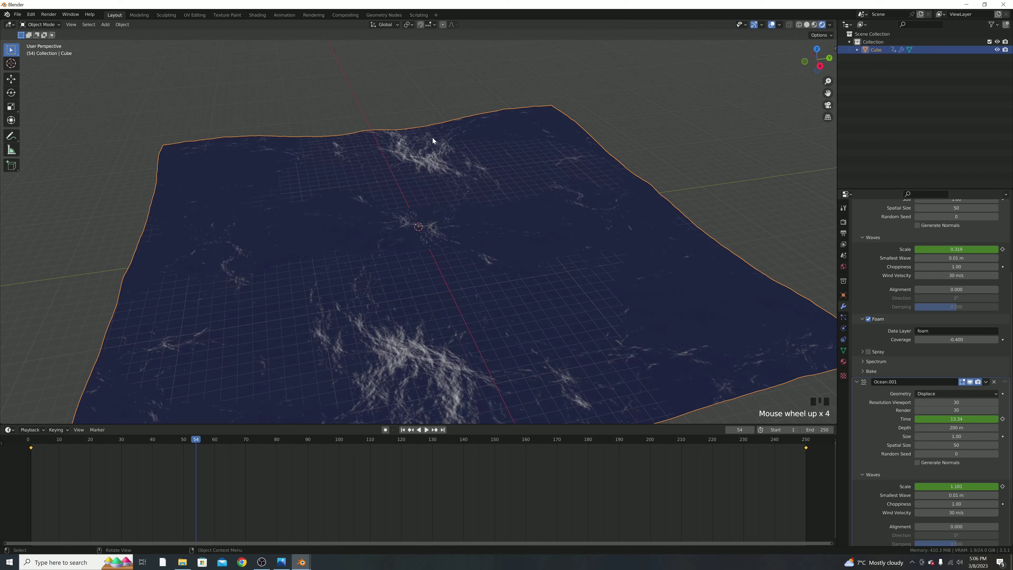
middle_click_drag(535, 207, 517, 196)
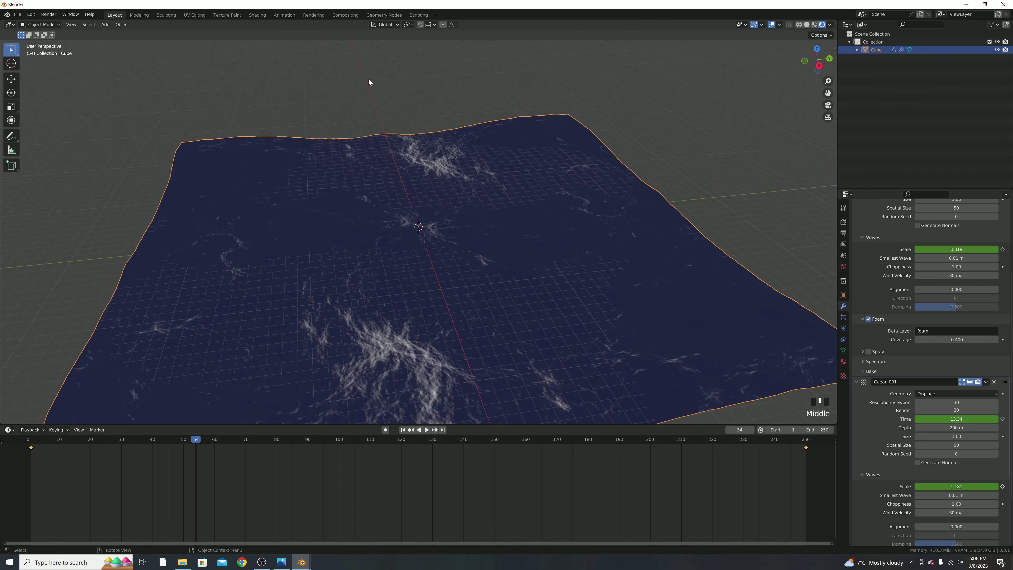
scroll(369, 79, "down", 2)
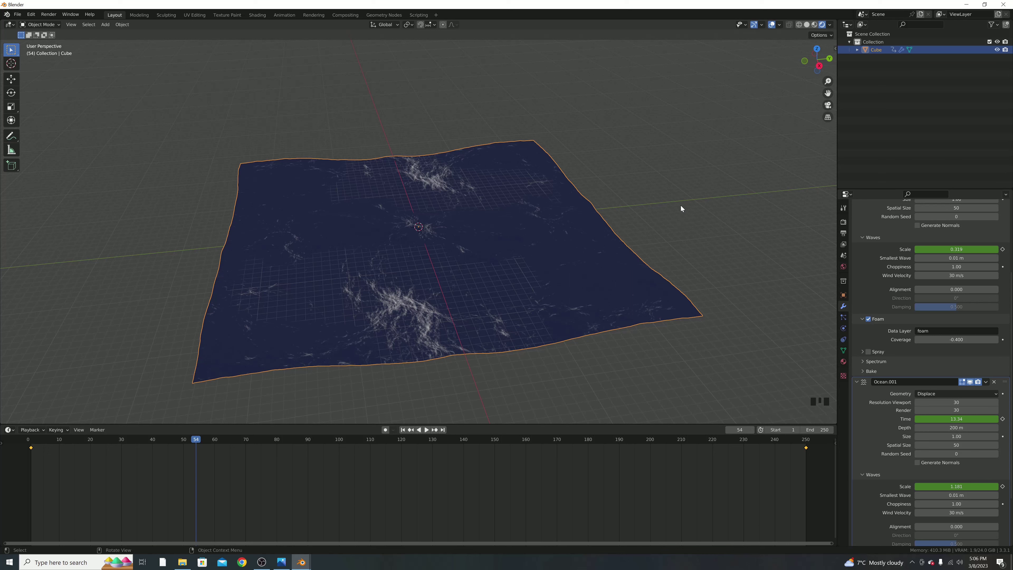
key("shift+a")
Step: Add a UV sphere, enlarge it, and move it along the Y axis
mouse_move(681, 205)
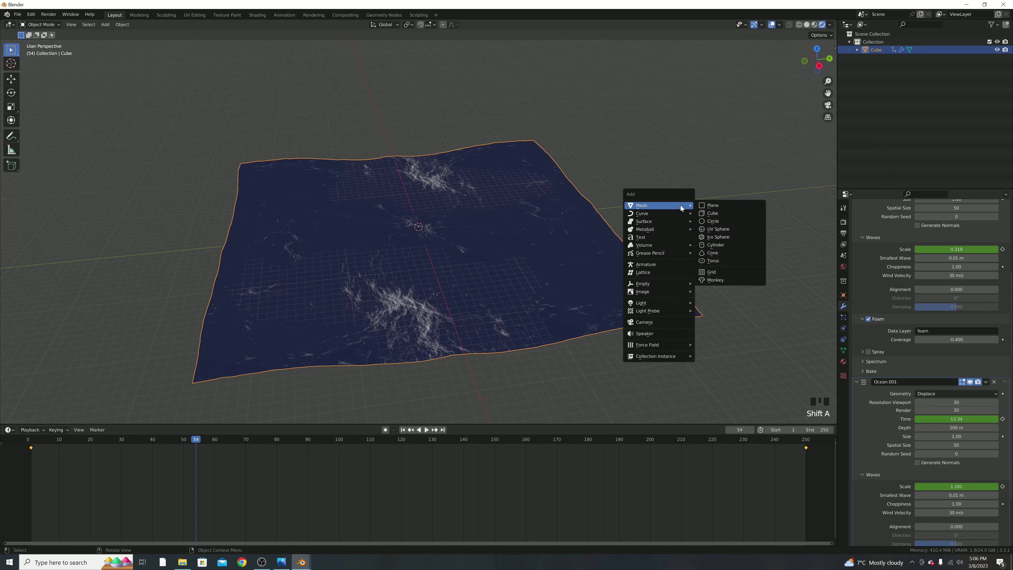
left_click(709, 229)
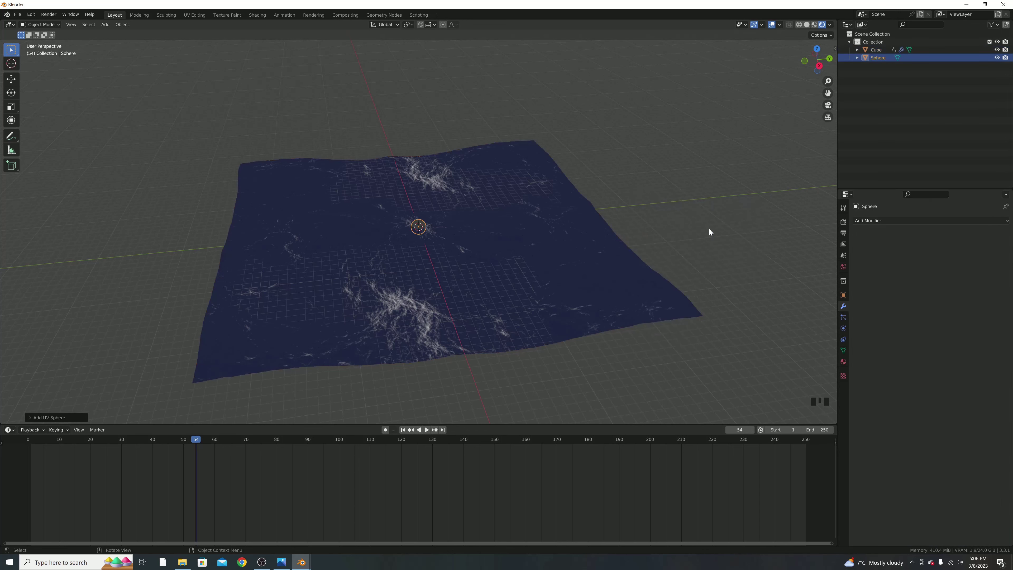
middle_click_drag(709, 229, 433, 224)
key("s")
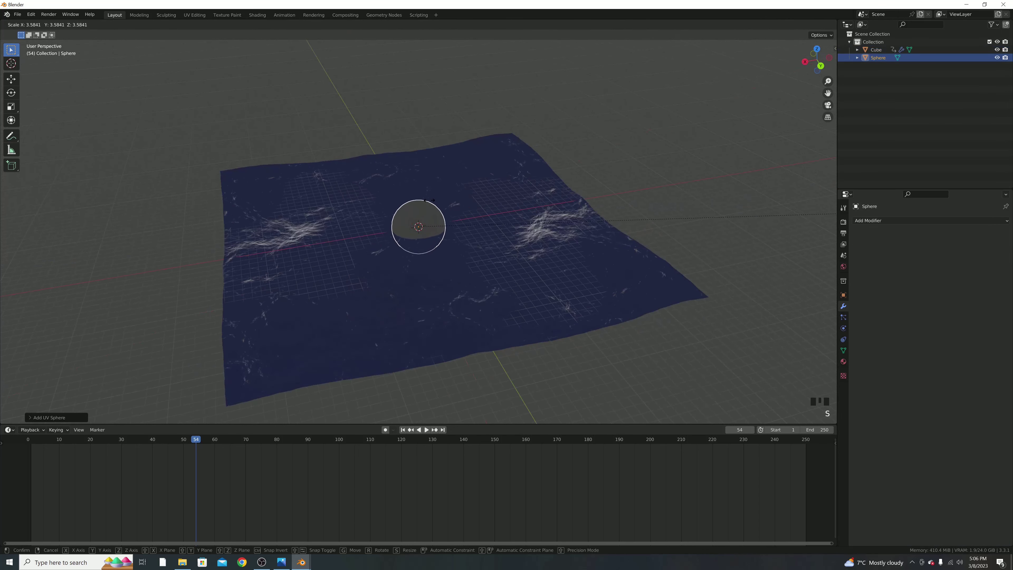
left_click(435, 202)
key("g")
key("y")
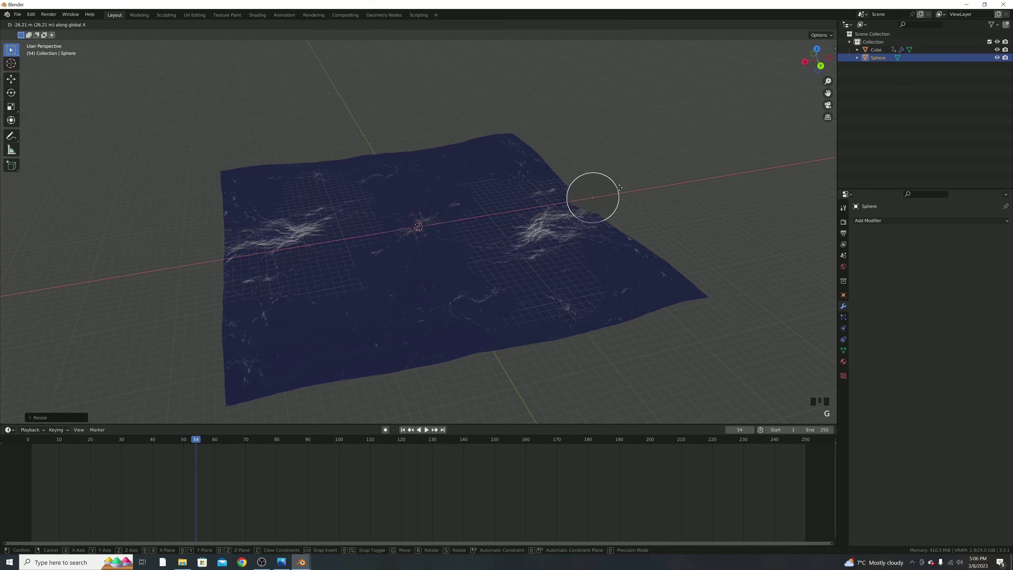
left_click(614, 186)
Step: Rescale the sphere and raise it vertically to float above the ocean
middle_click_drag(614, 185, 610, 159)
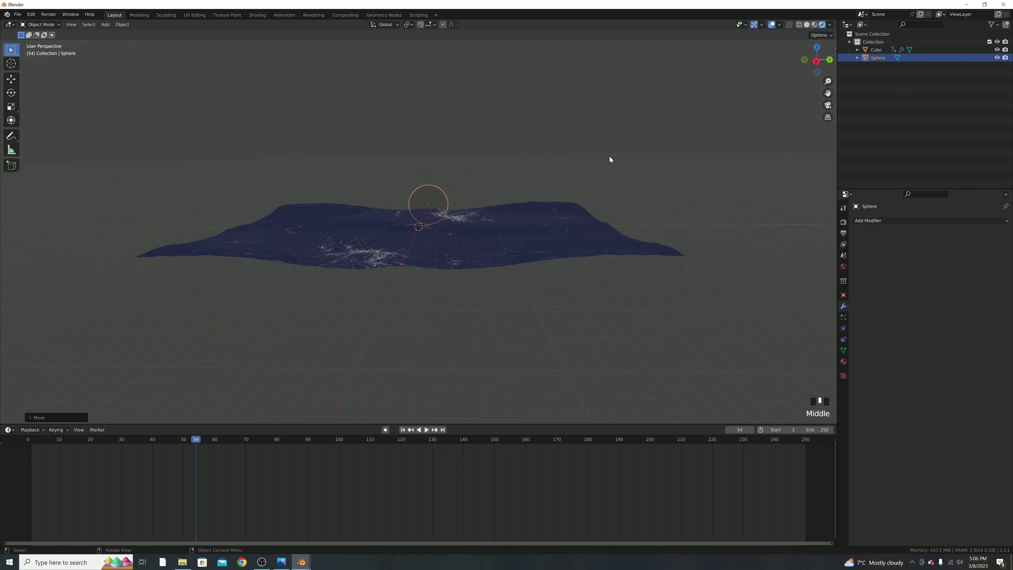
key("s")
left_click(658, 147)
key("g")
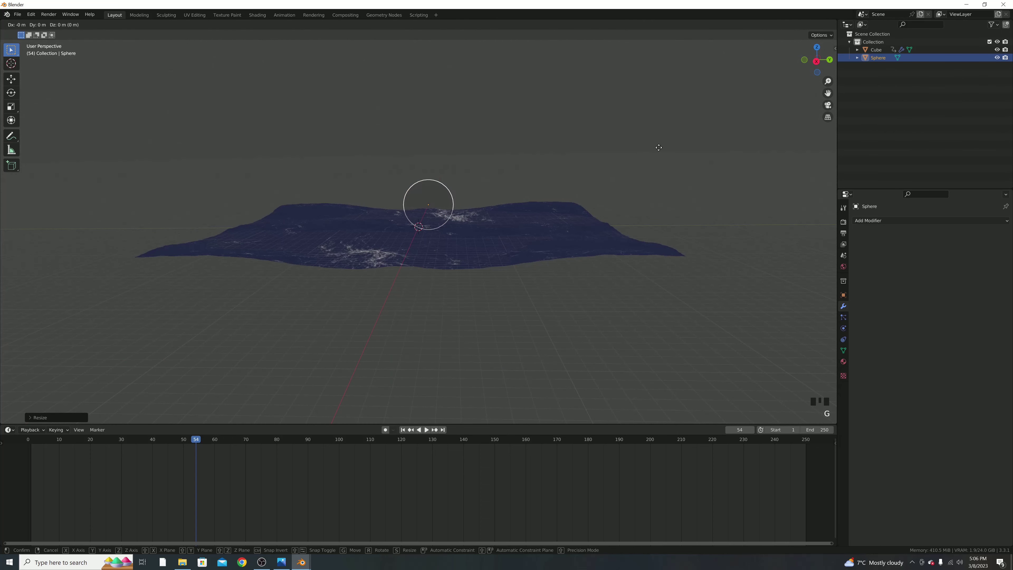
middle_click(657, 143)
left_click(660, 135)
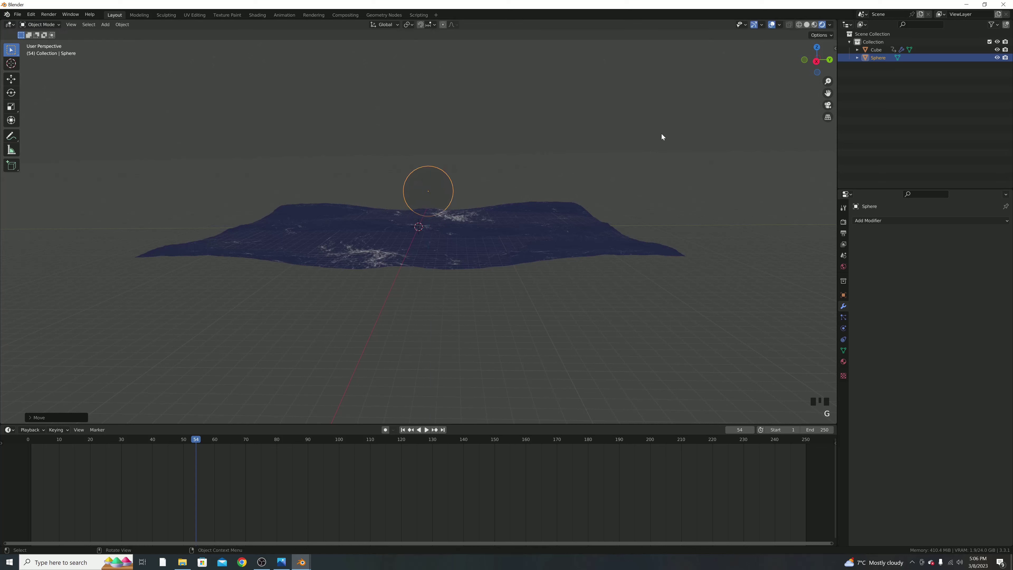
left_click(844, 362)
Step: Give the sphere a new Emission material with Strength 20 and an orange colour
left_click(899, 255)
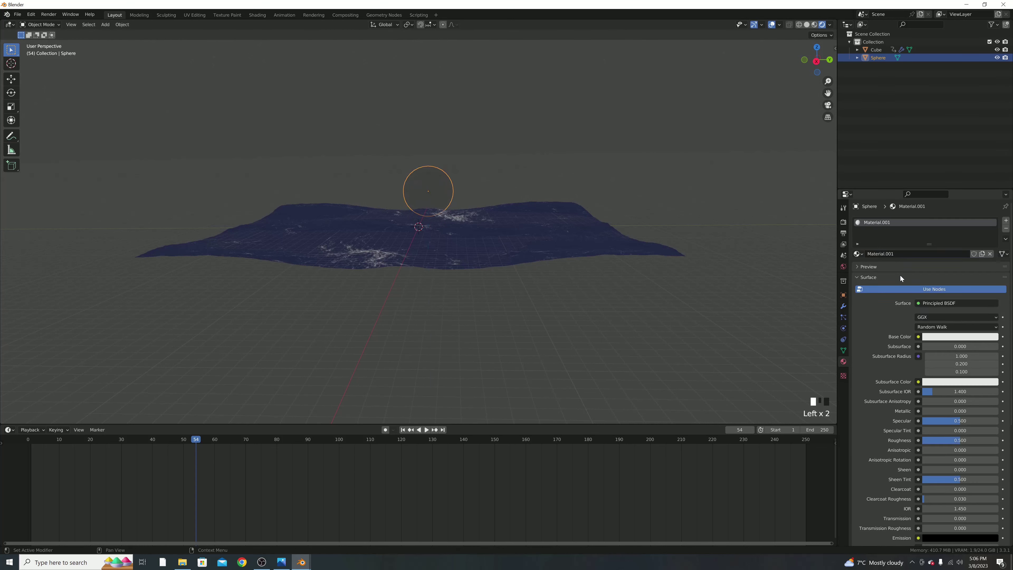
left_click(932, 302)
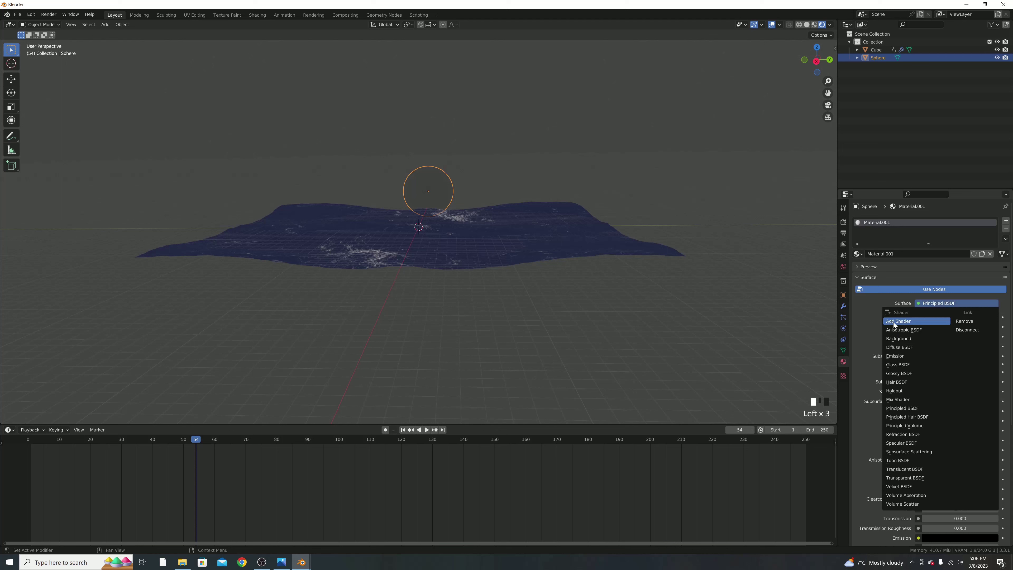
left_click(894, 356)
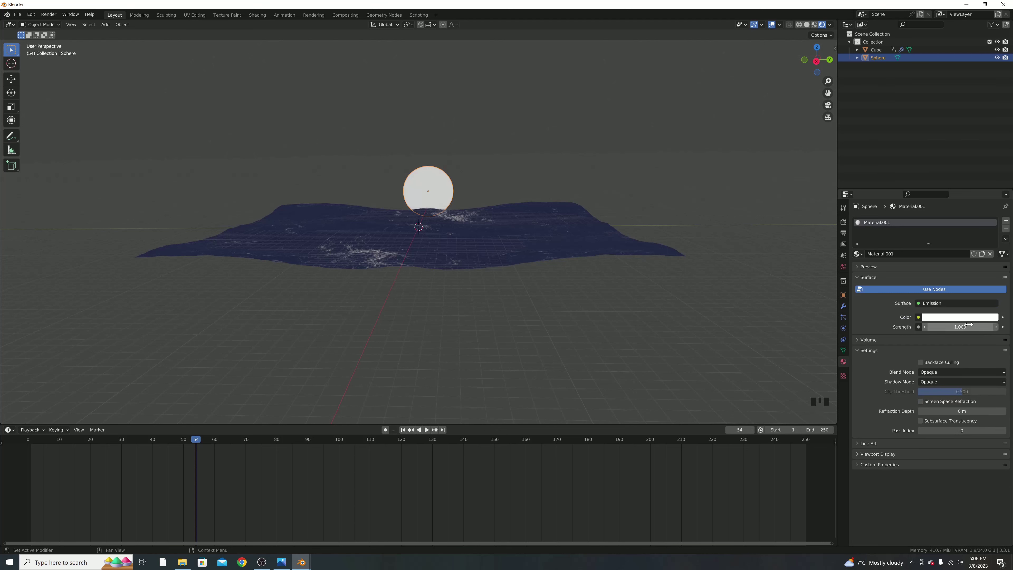
left_click(969, 326)
type("2")
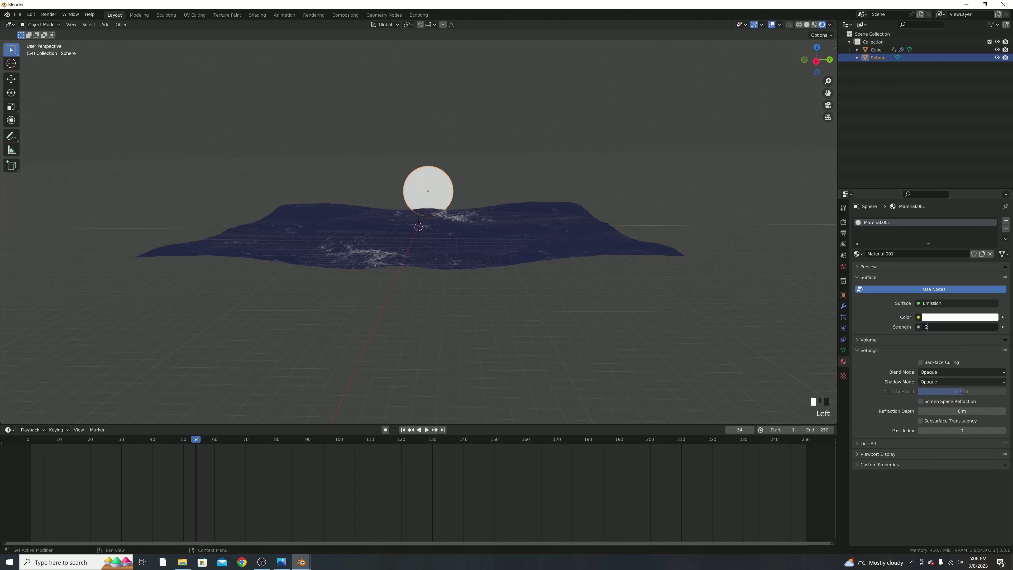
type("0")
key("Return")
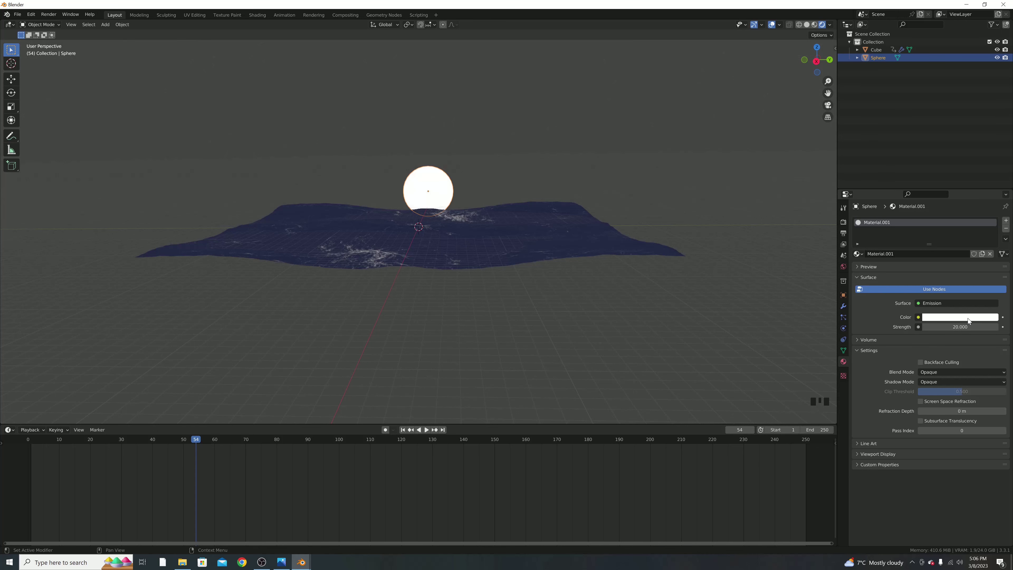
left_click(968, 318)
left_click(939, 256)
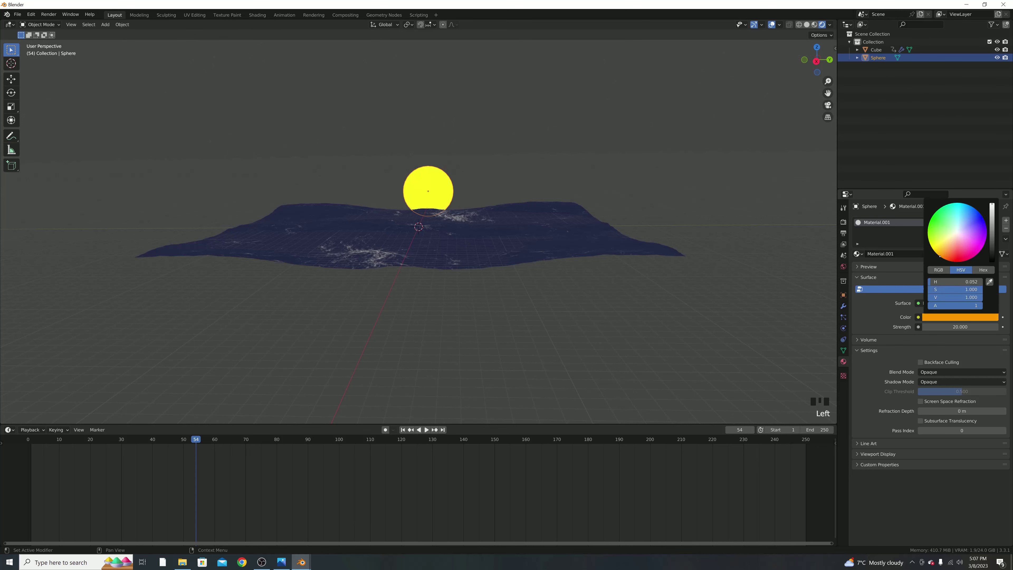
middle_click_drag(590, 242, 654, 245)
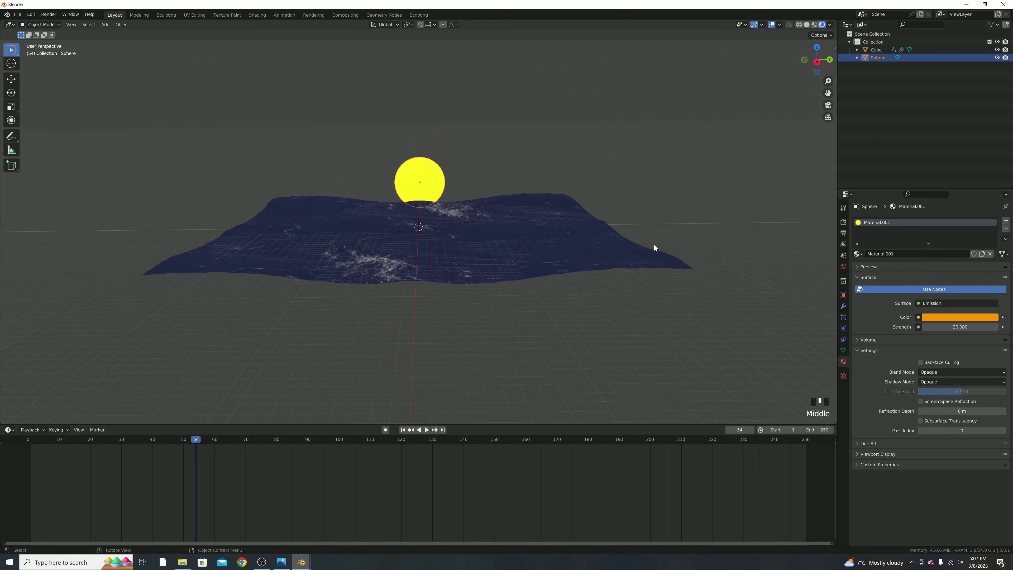
Step: Switch the render engine to Cycles using the GPU Compute device
left_click(843, 222)
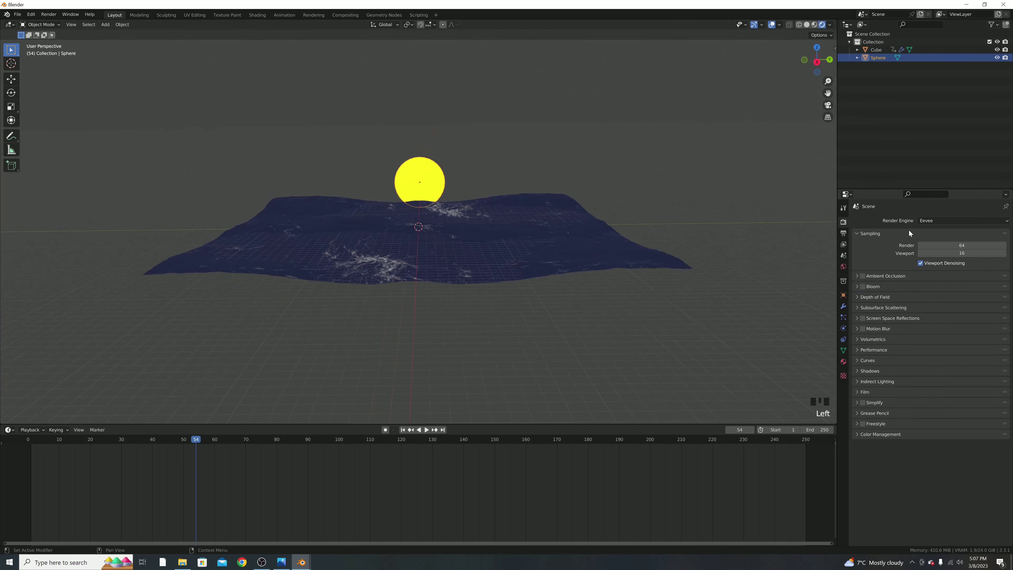
left_click(923, 222)
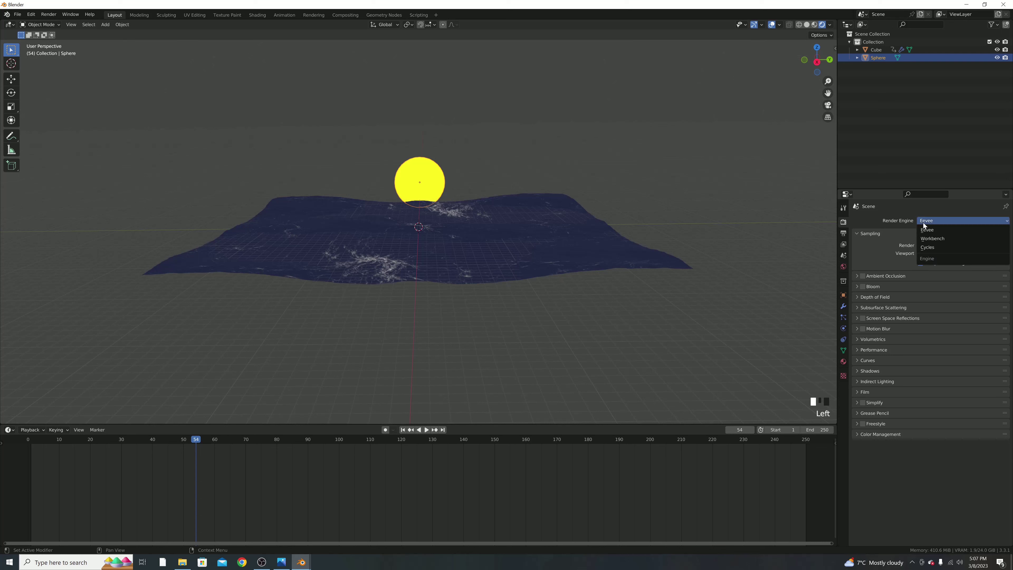
left_click(924, 247)
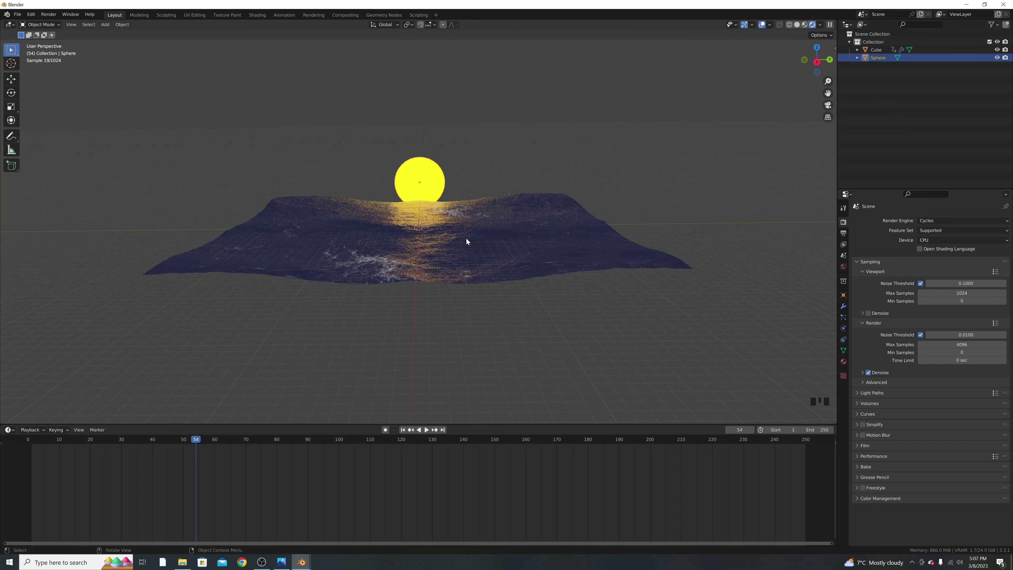
scroll(466, 237, "up", 2)
left_click(974, 240)
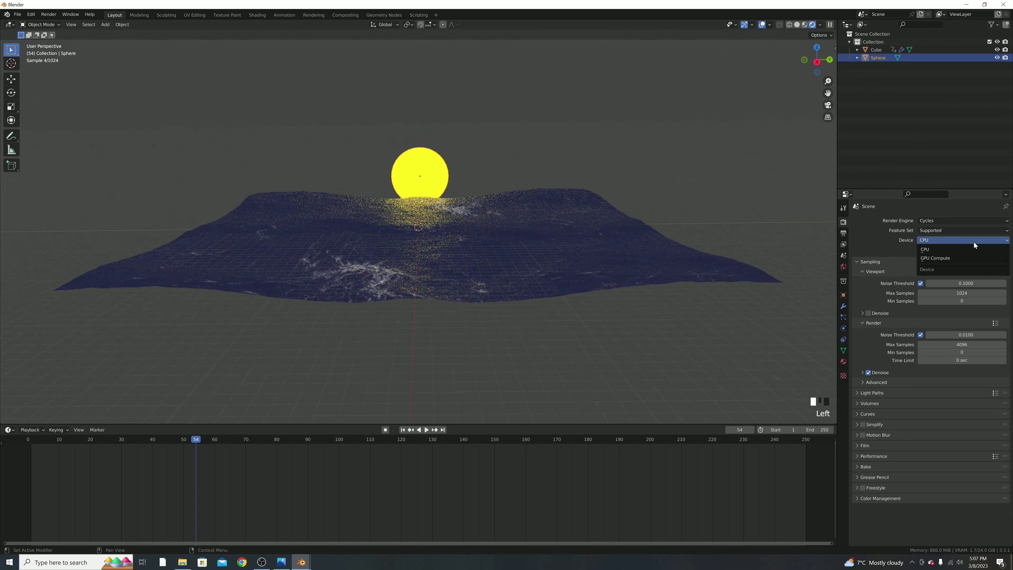
left_click(958, 259)
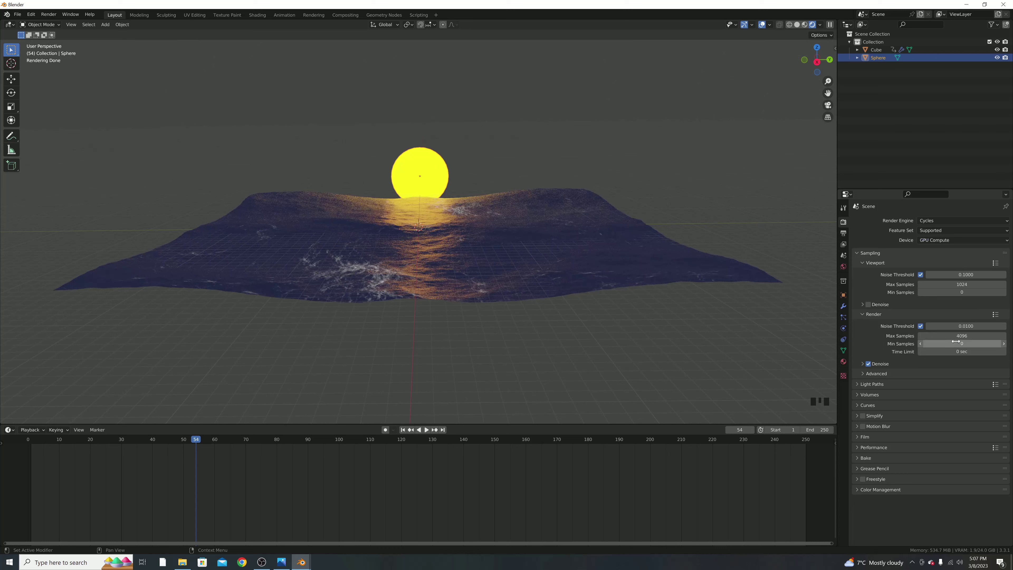
Step: Set both render and viewport Max Samples to 64
left_click(962, 336)
key("BackSpace")
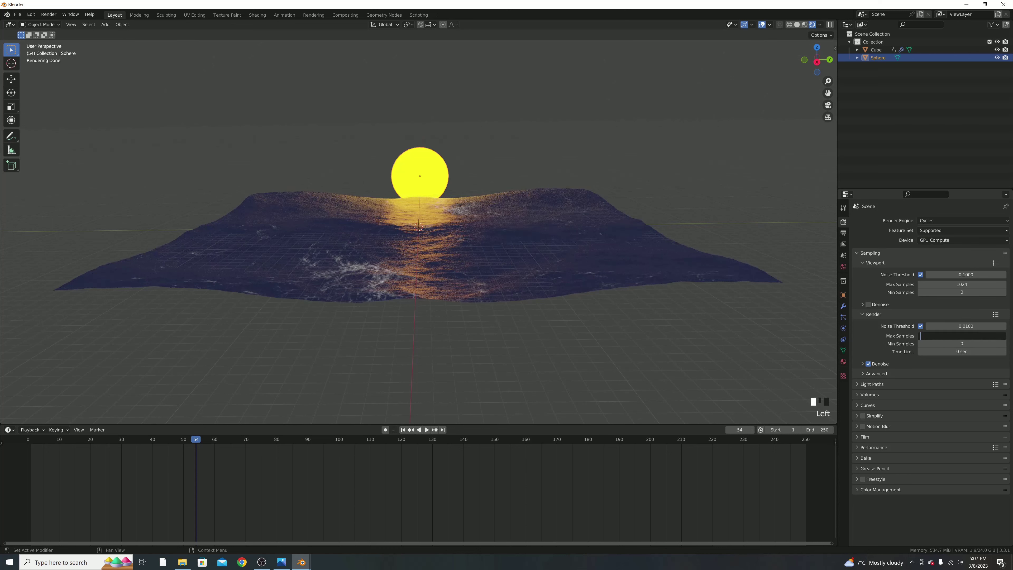
type("64")
key("Return")
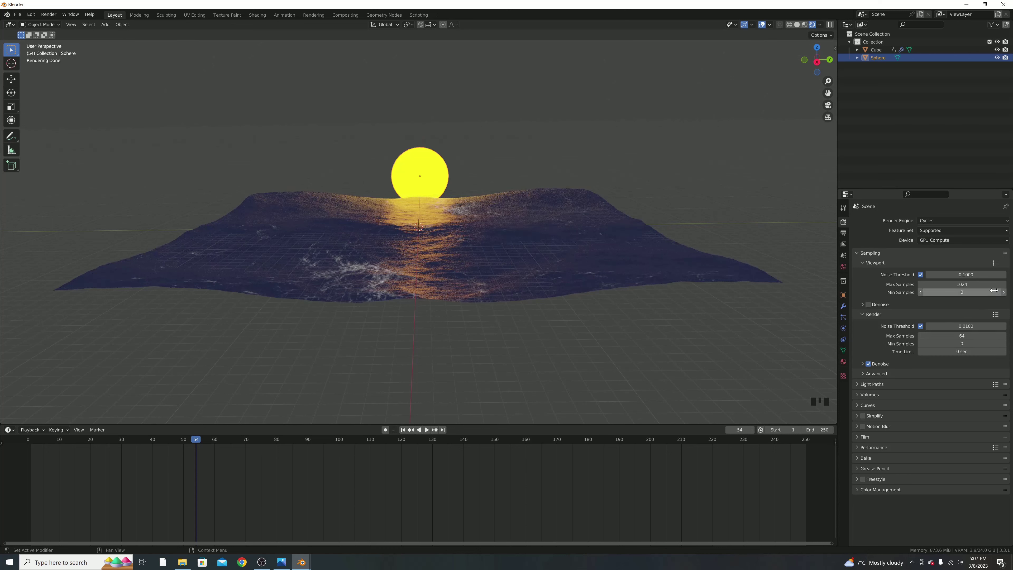
left_click(962, 284)
key("BackSpace")
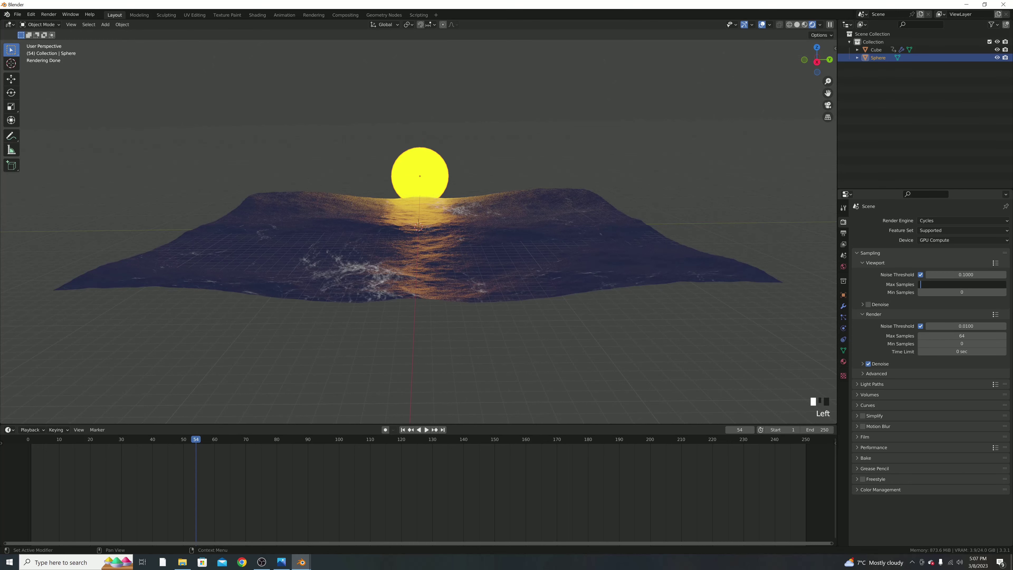
type("64")
key("Return")
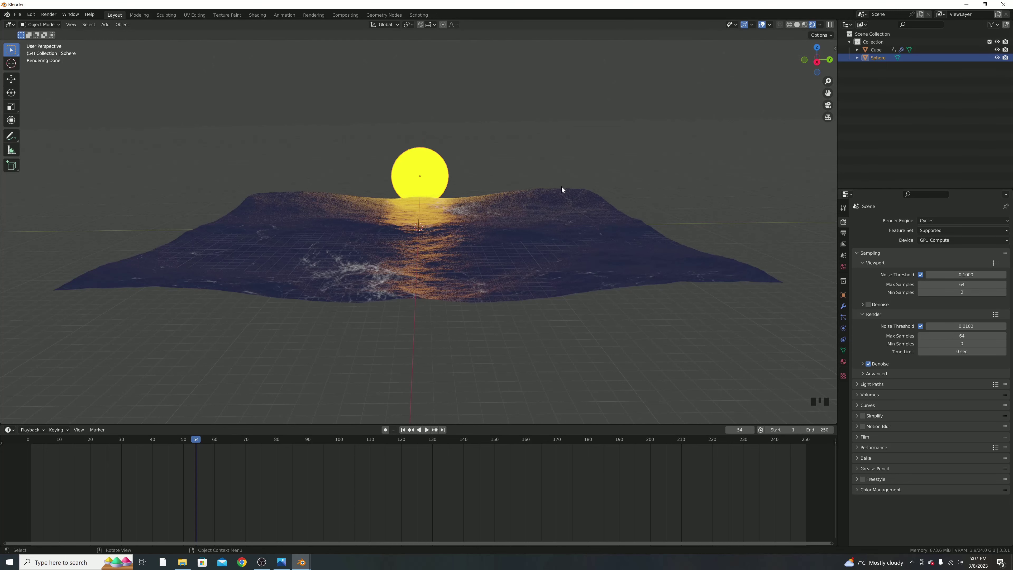
scroll(557, 202, "down", 3)
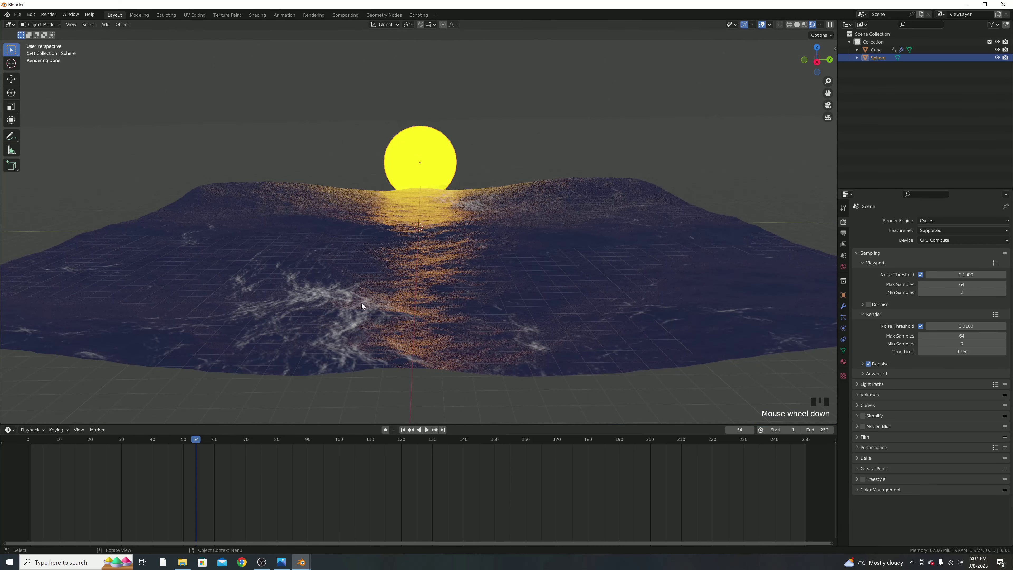
middle_click_drag(441, 247, 462, 264)
left_click(498, 116)
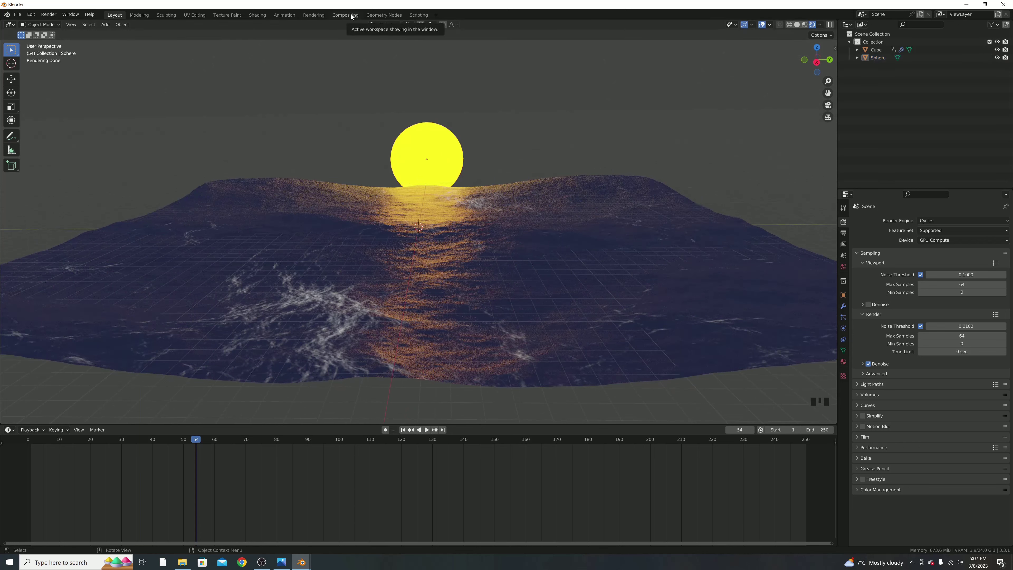
Step: Enable Use Nodes in the Compositing workspace and move the Render Layers node left
key("o")
left_click(351, 17)
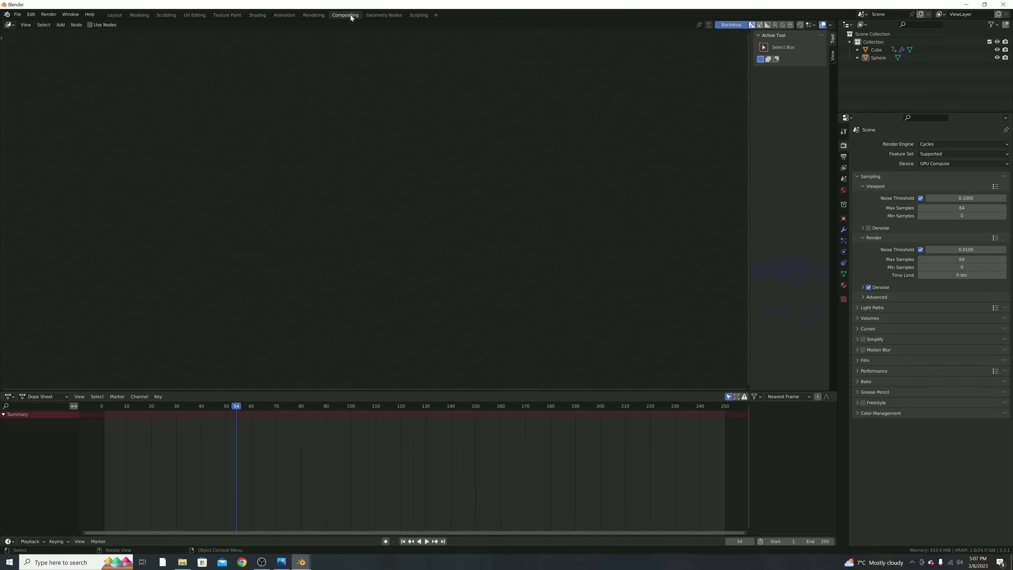
left_click(91, 25)
left_click_drag(358, 130, 118, 124)
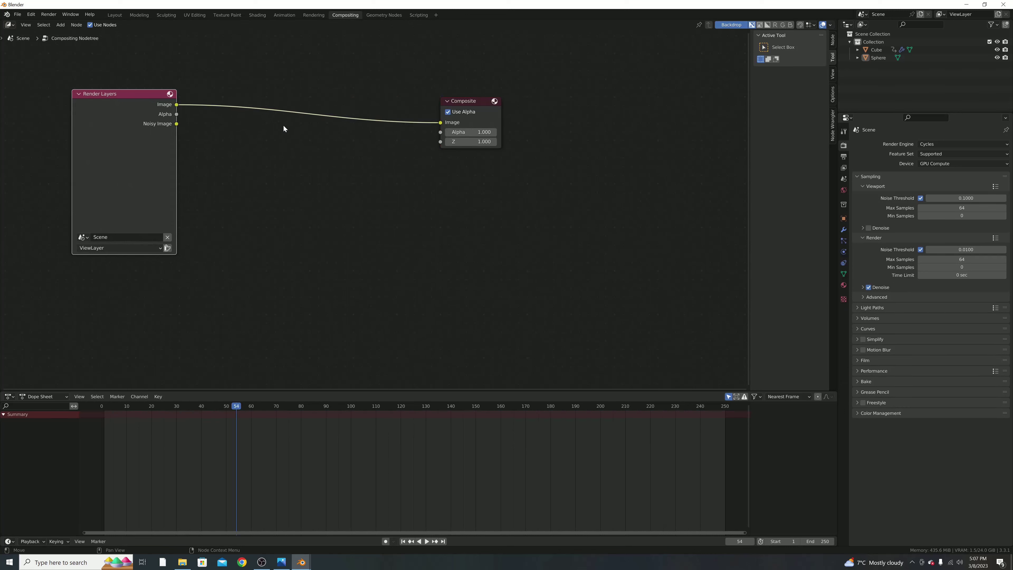
left_click(321, 114)
Step: Insert a Glare node between Render Layers and Composite, set to Fog Glow, Size 7
key("shift+a")
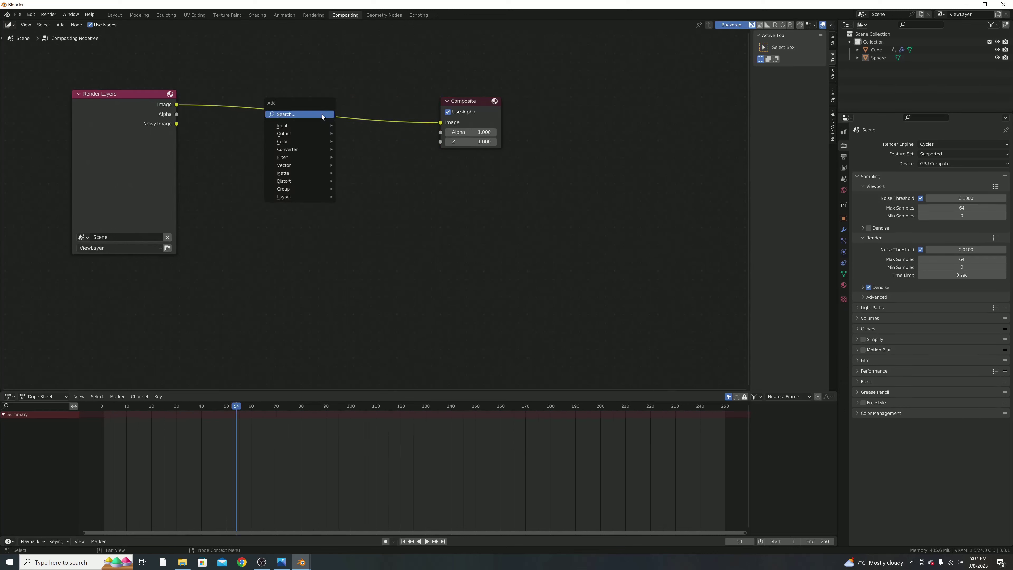
left_click(322, 114)
type("glare")
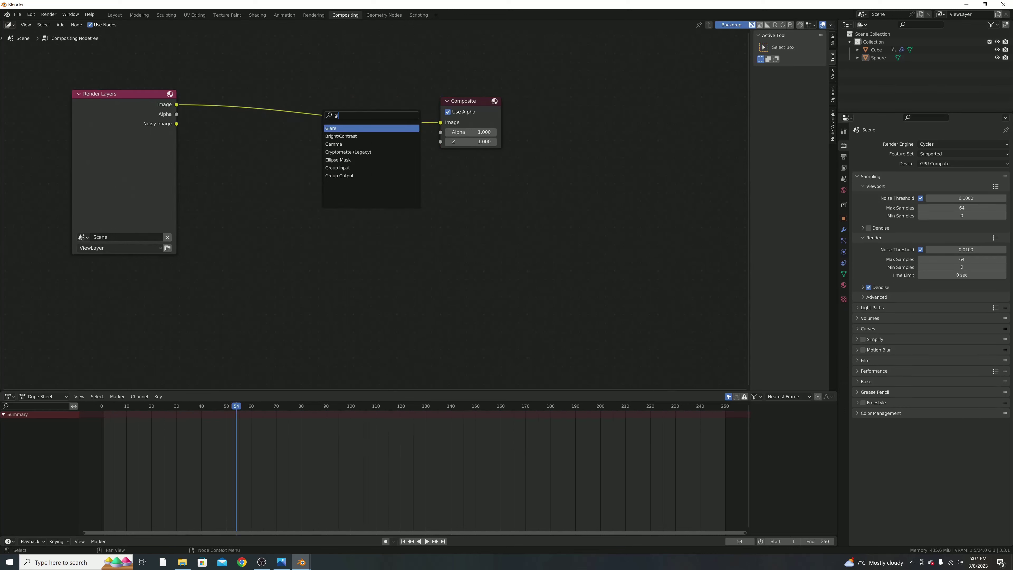
left_click(341, 128)
left_click(313, 124)
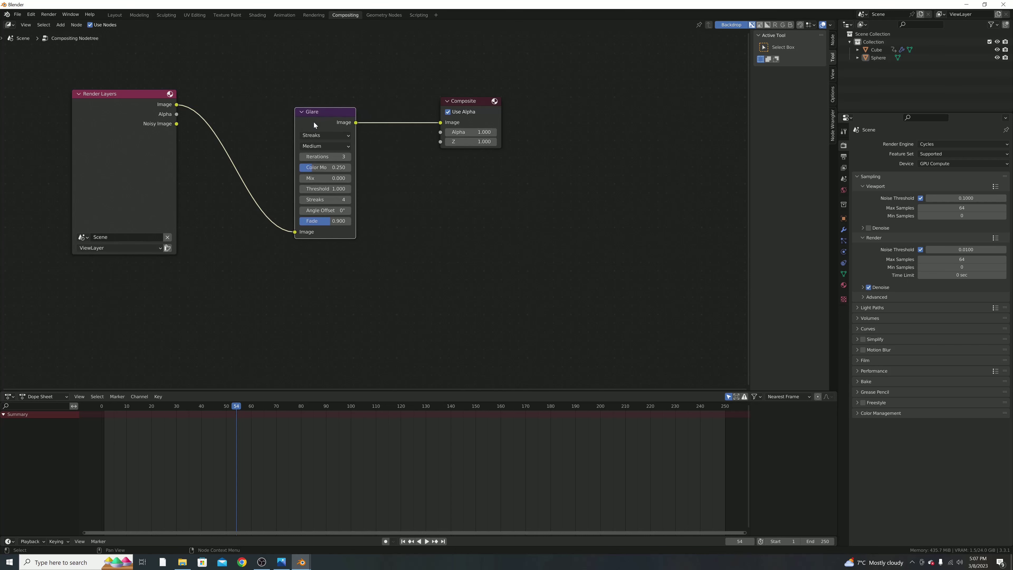
left_click(323, 135)
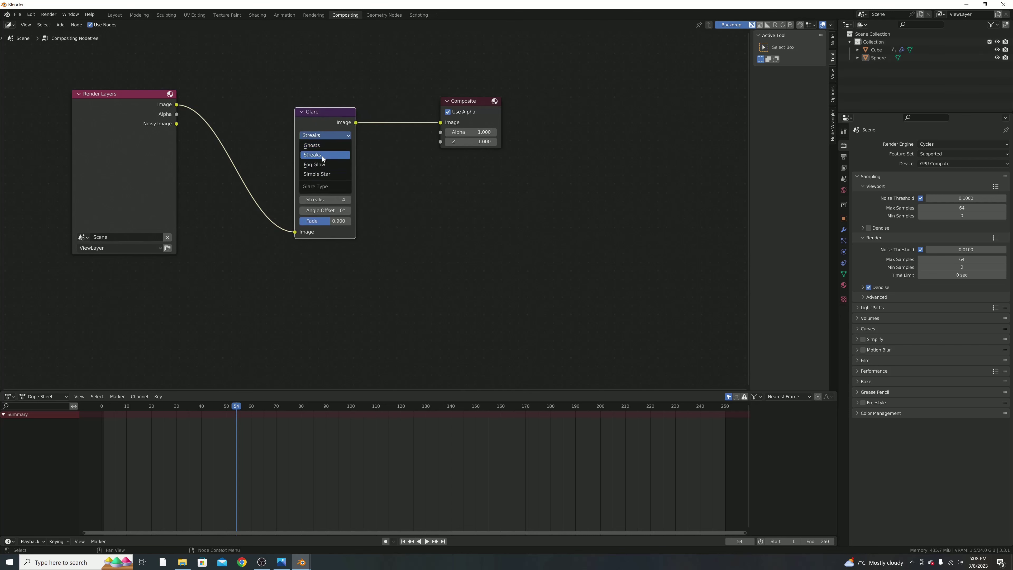
left_click(314, 165)
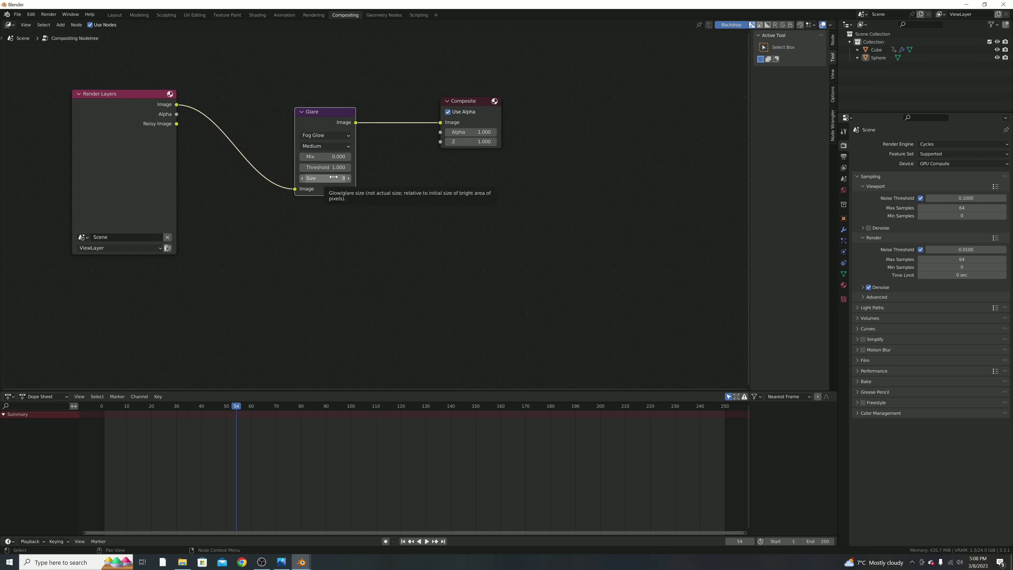
left_click(334, 178)
key("BackSpace")
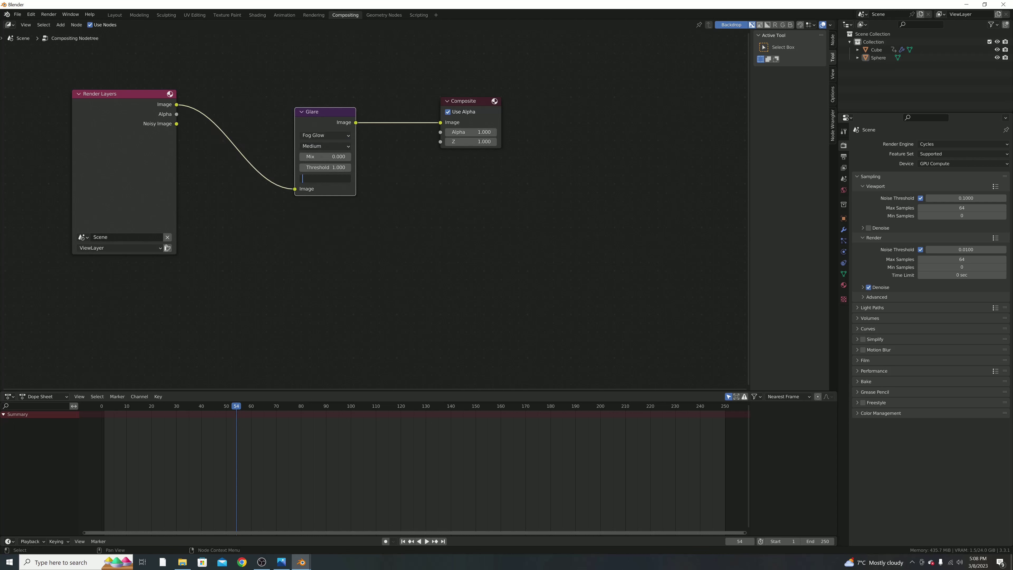
type("7")
key("Return")
Step: Back in Layout, add a camera, view through it, and aim it at the sun
left_click(115, 15)
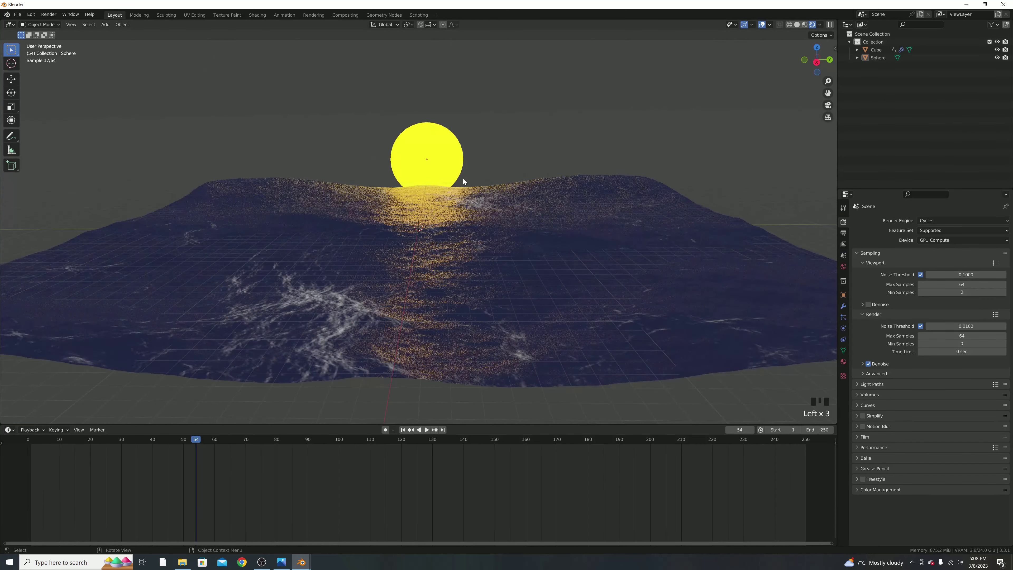
scroll(471, 167, "down", 2)
key("shift+a")
mouse_move(471, 168)
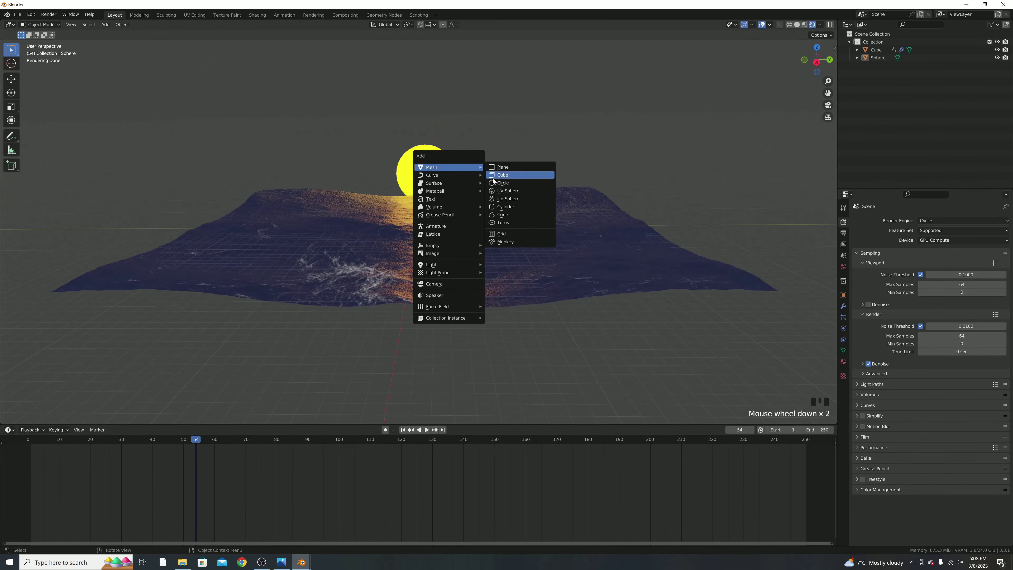
left_click(445, 284)
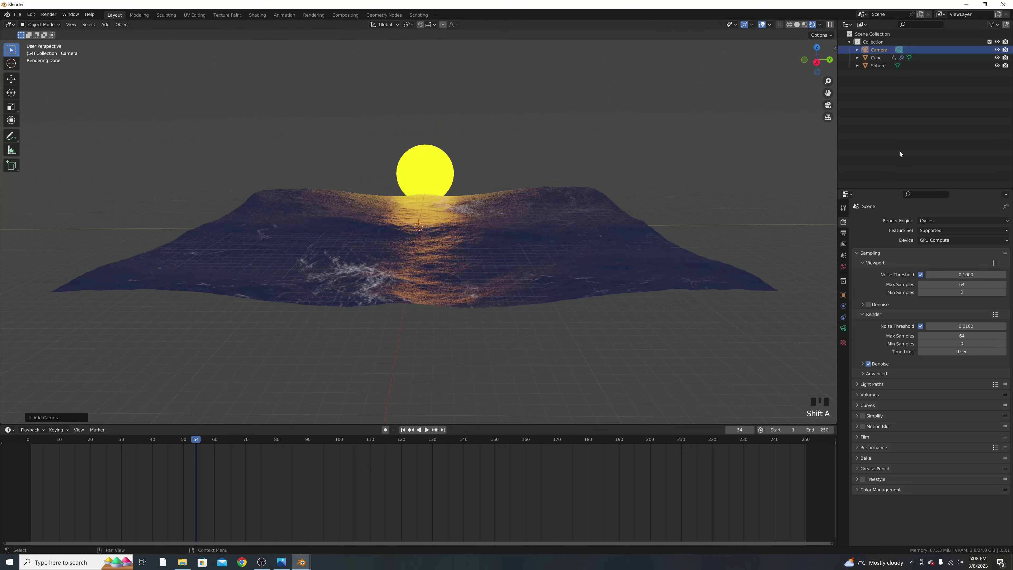
left_click(843, 327)
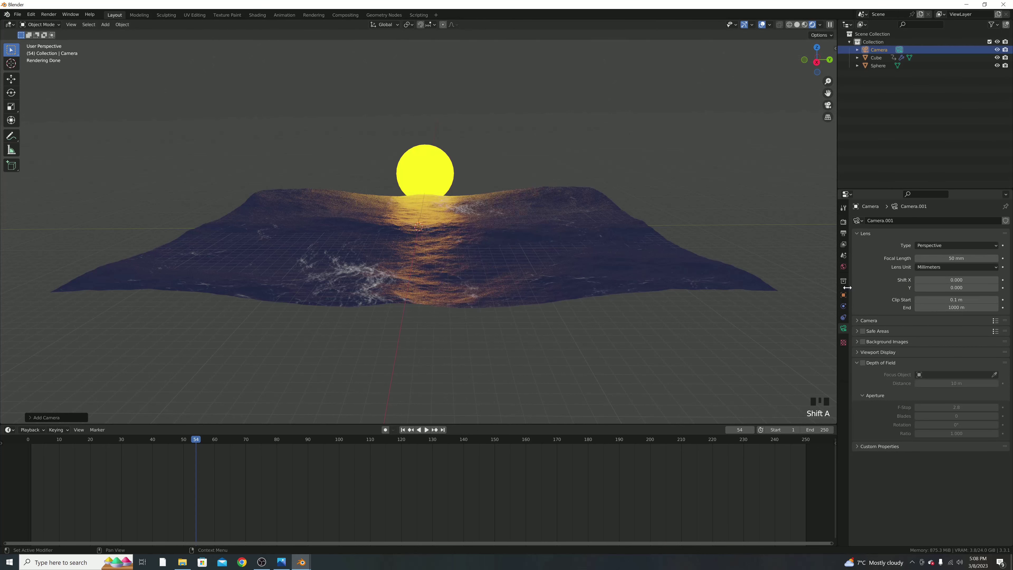
left_click(828, 105)
left_click(843, 295)
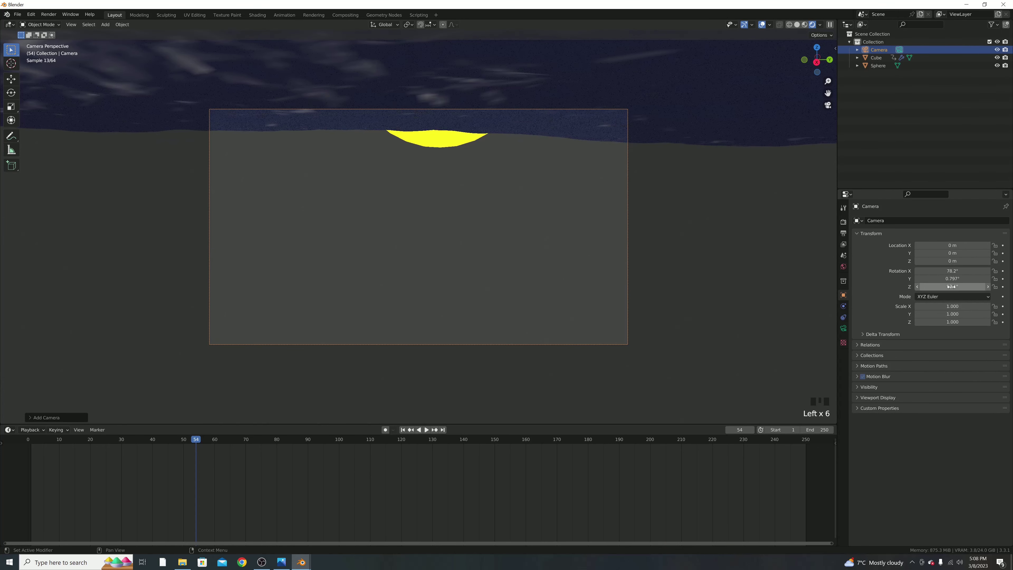
mouse_move(948, 261)
left_mouse_down()
mouse_move(973, 260)
mouse_move(957, 286)
mouse_move(966, 271)
mouse_move(937, 260)
mouse_move(951, 287)
mouse_move(969, 279)
mouse_move(965, 270)
left_mouse_up()
Step: Lower the sun sphere along Z toward the horizon and render the frame with F12
left_click(443, 271)
key("g")
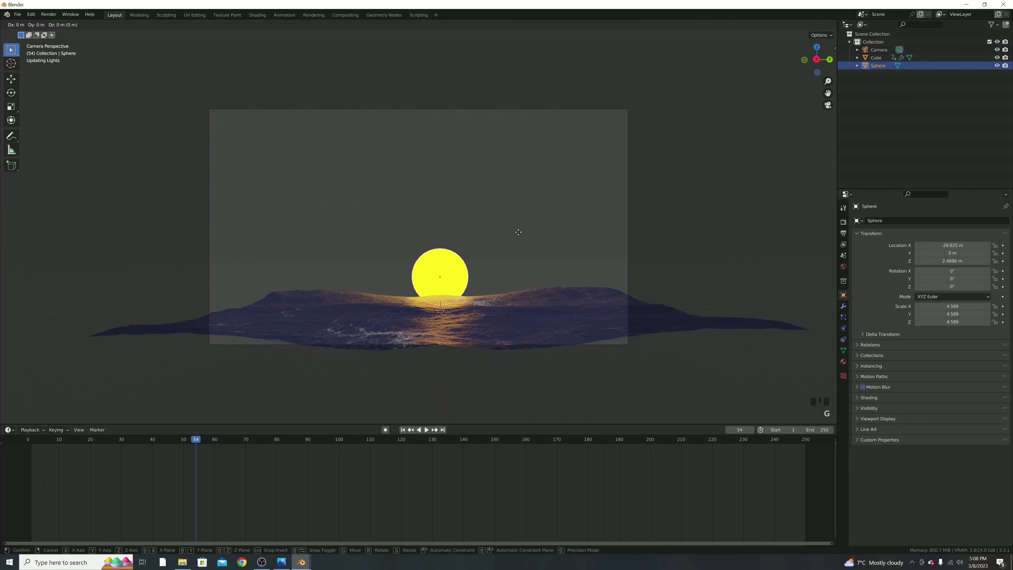
key("z")
left_click(491, 311)
key("F12")
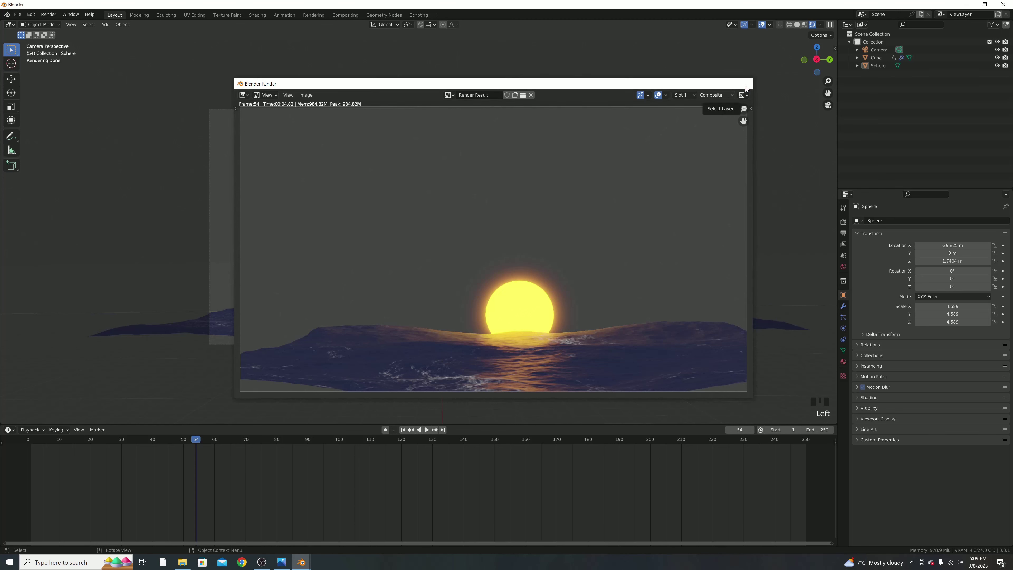
Step: Close the finished sunset render window to return to the camera view of the sun on the horizon
left_click(743, 83)
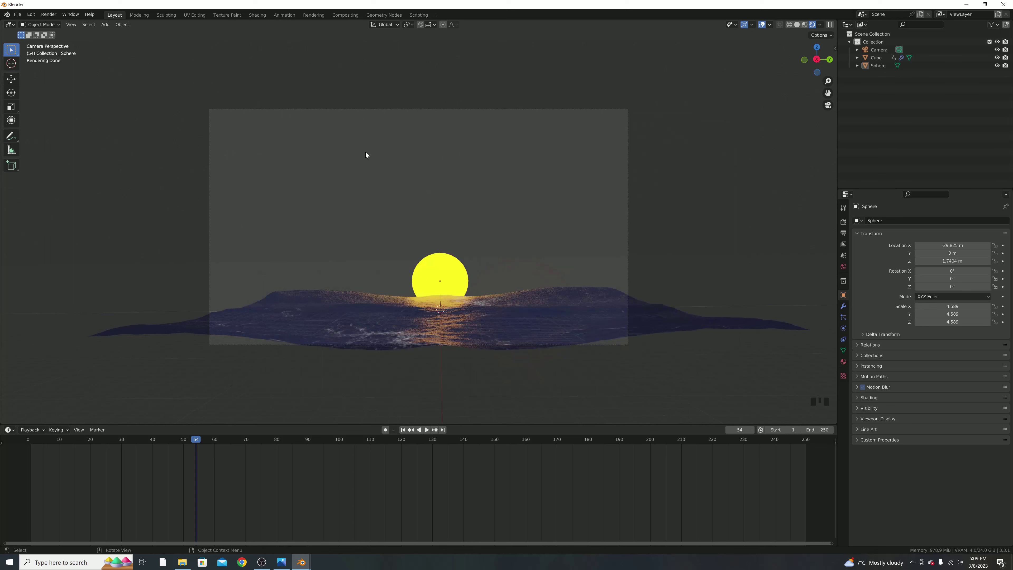